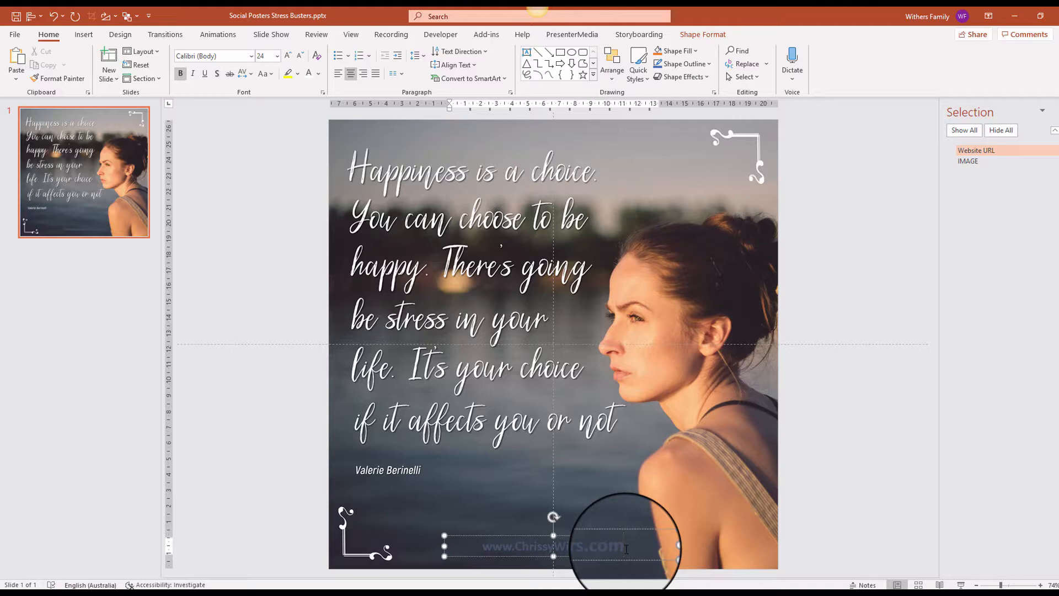
# Step: Set the website address text at the bottom of the poster to white and its font to Abadi
pyautogui.click(627, 457)
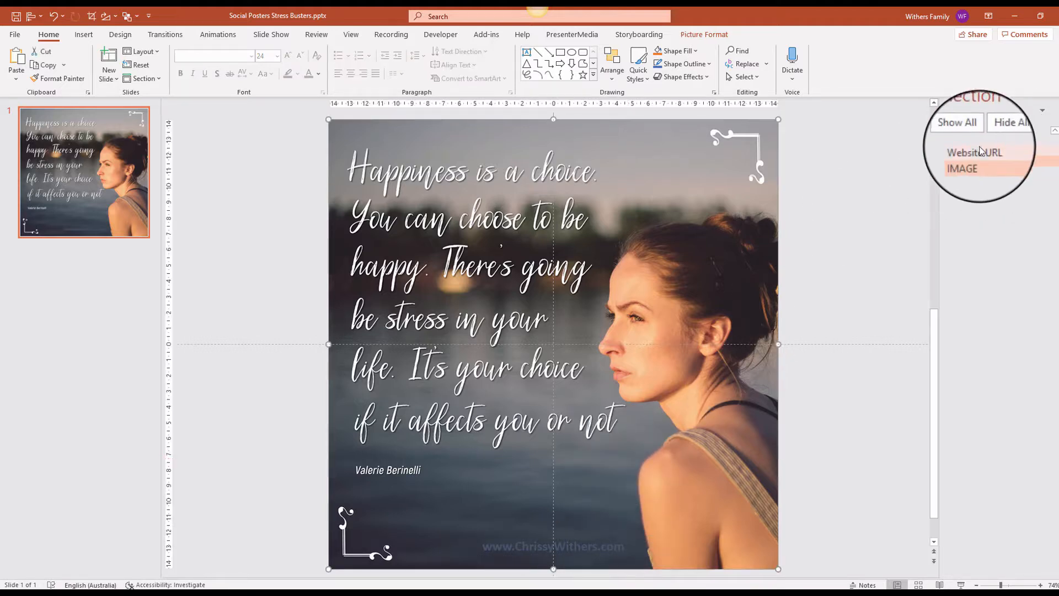
pyautogui.click(977, 150)
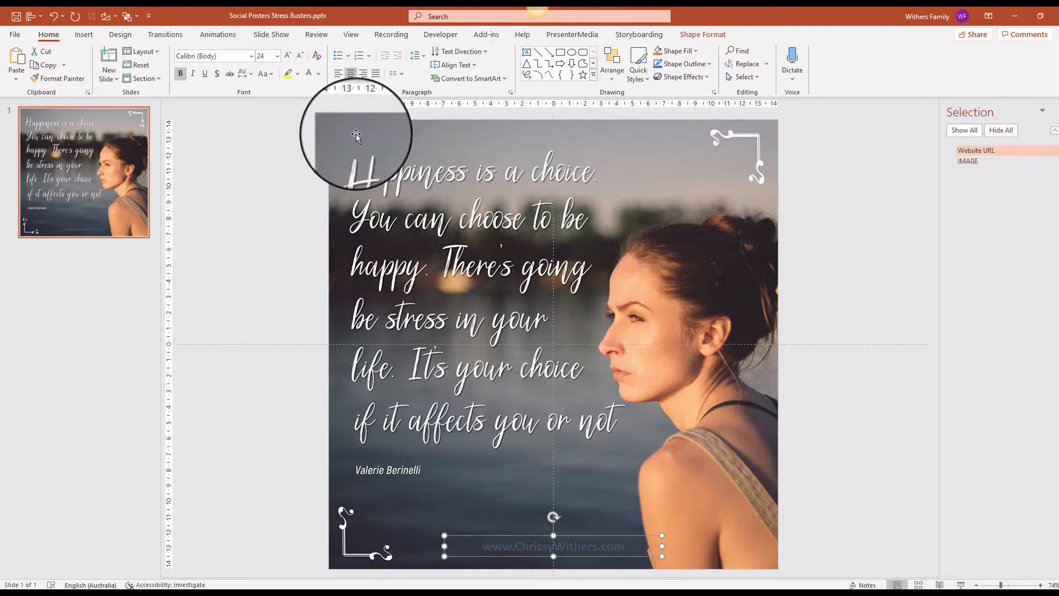
pyautogui.click(319, 76)
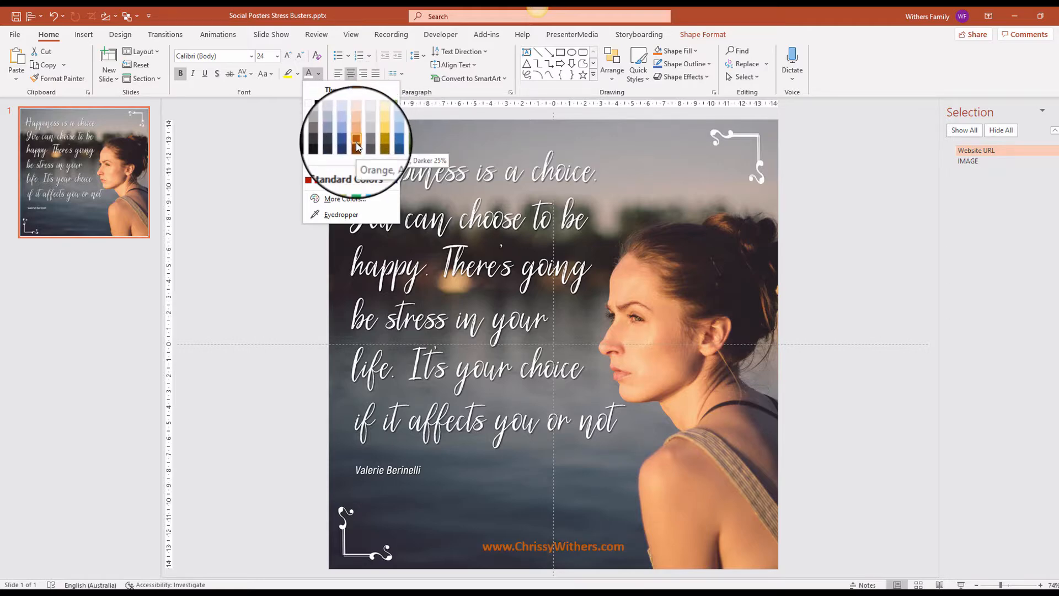
pyautogui.click(308, 104)
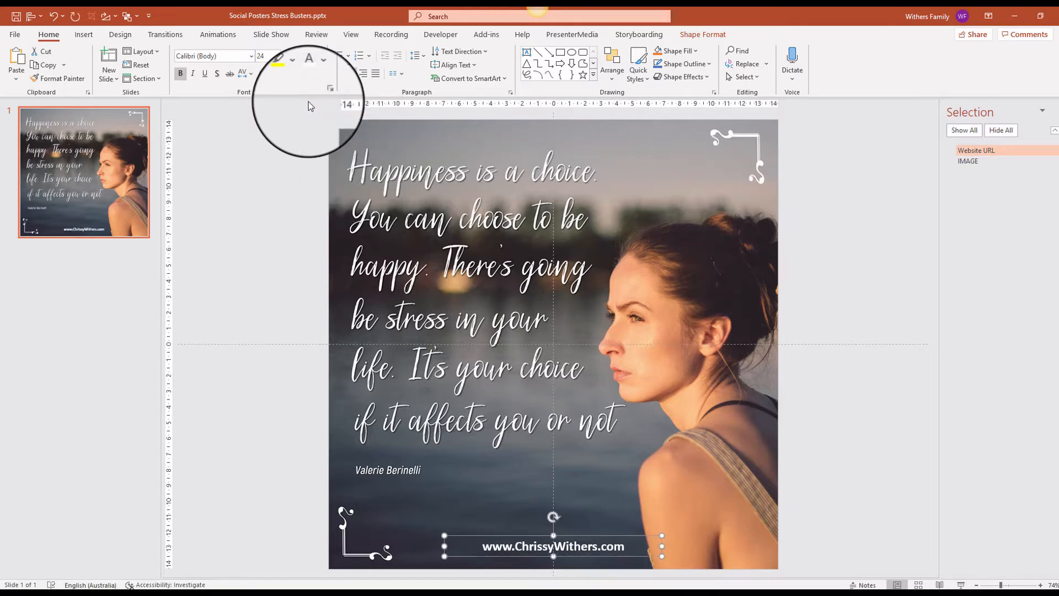
pyautogui.click(251, 57)
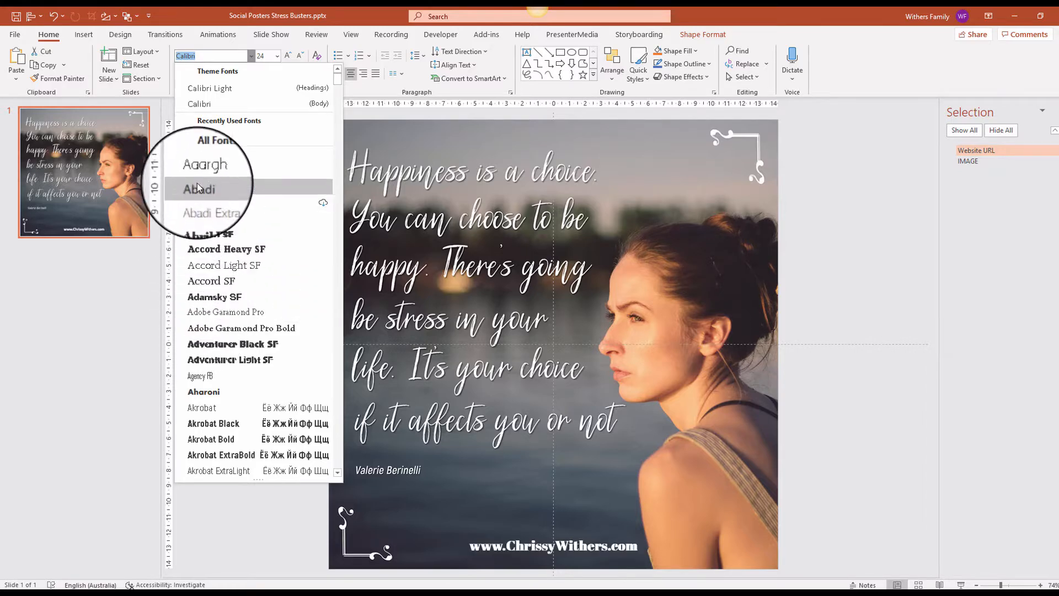
pyautogui.click(207, 138)
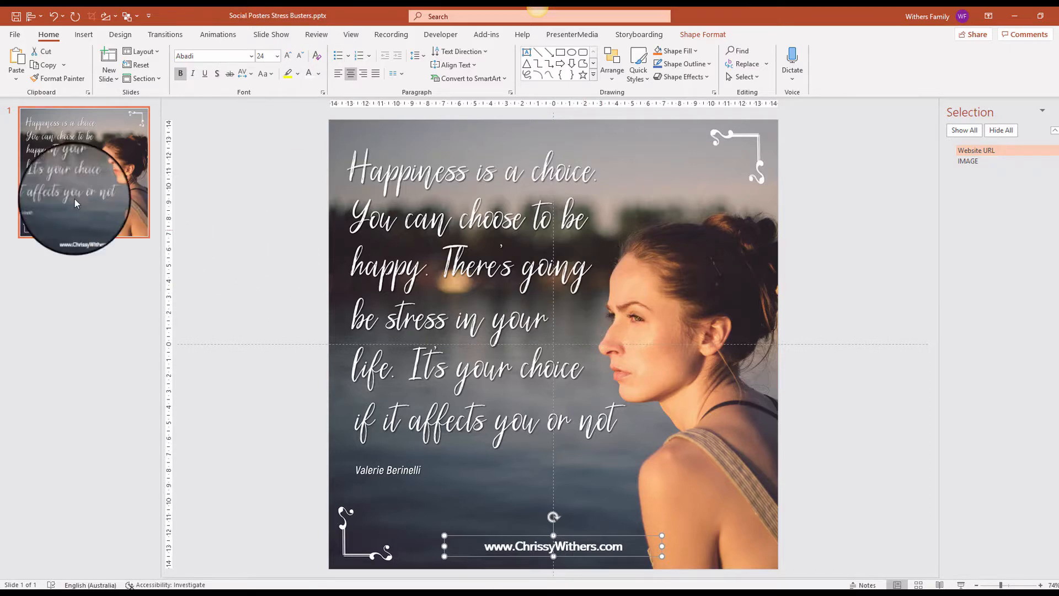
# Step: Duplicate the woman-by-the-water poster slide
pyautogui.click(51, 147)
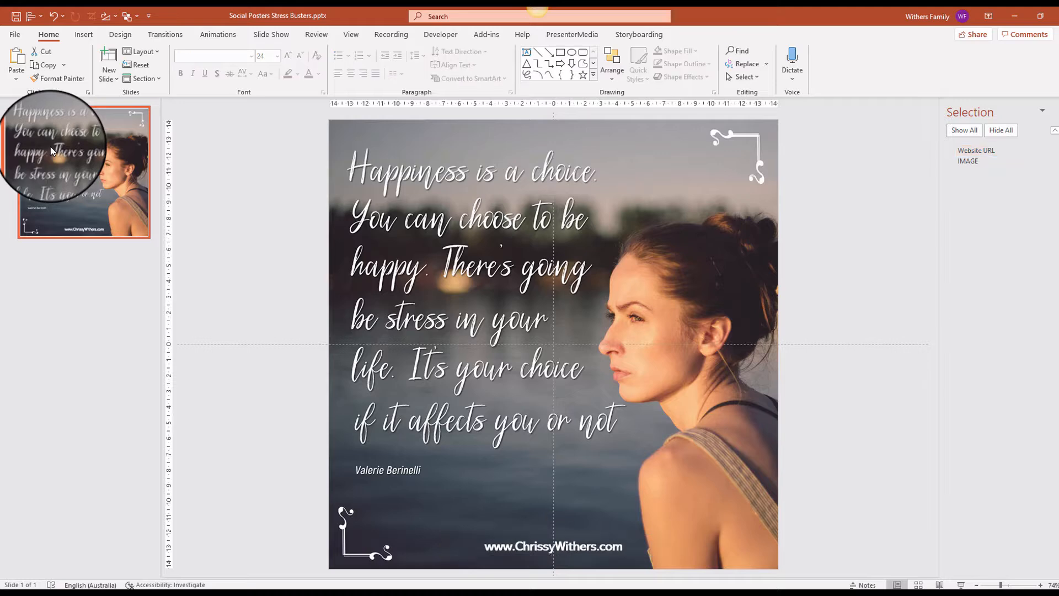
pyautogui.rightClick(58, 147)
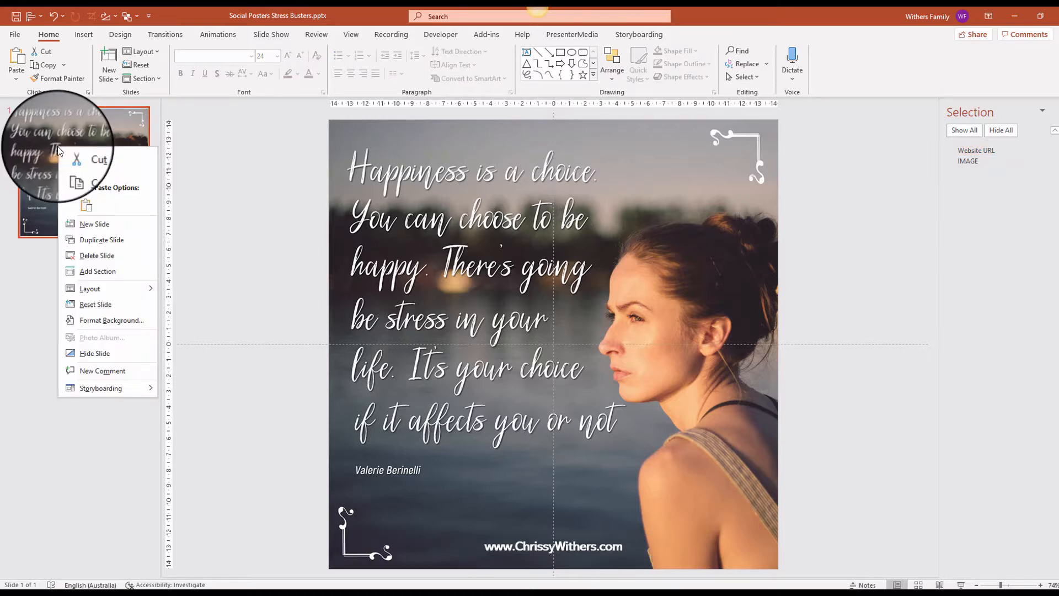
pyautogui.click(93, 239)
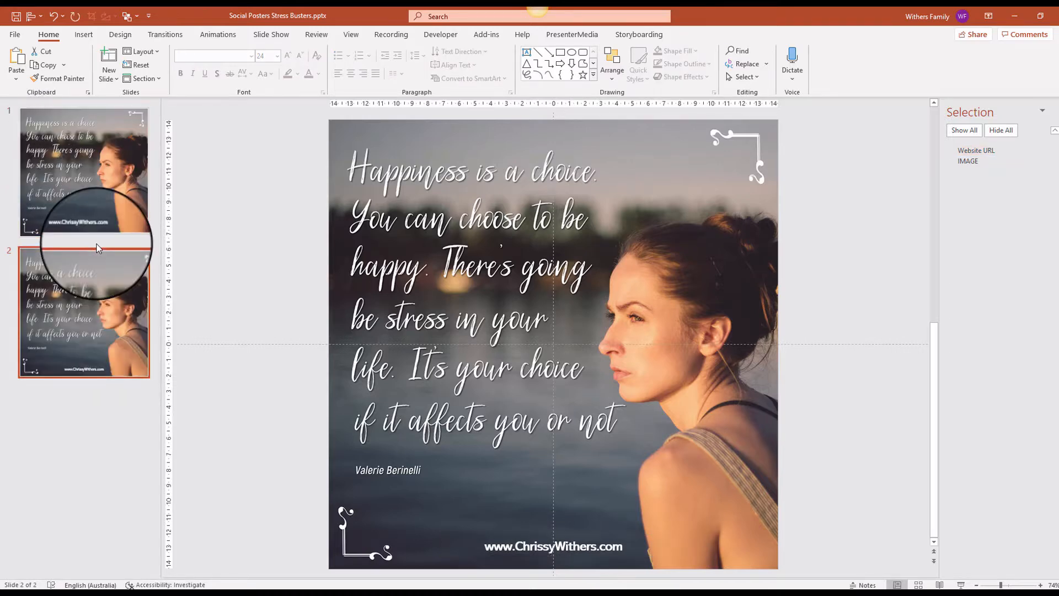
# Step: Change the picture on slide 2 to the file Stress Busters Social Poster Quotes-2.jpg
pyautogui.click(560, 345)
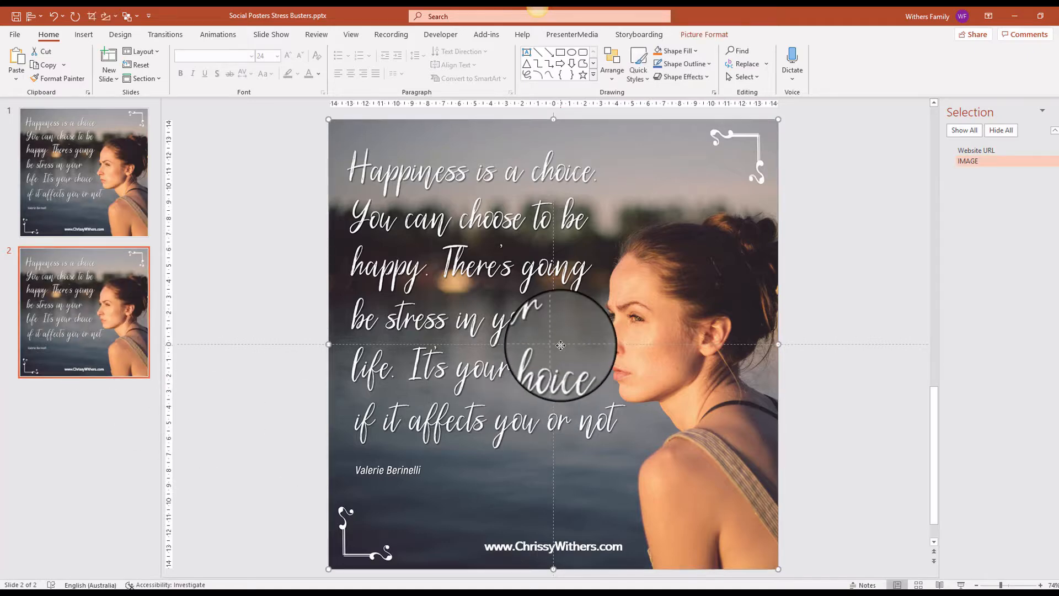
pyautogui.rightClick(560, 331)
pyautogui.moveTo(605, 407)
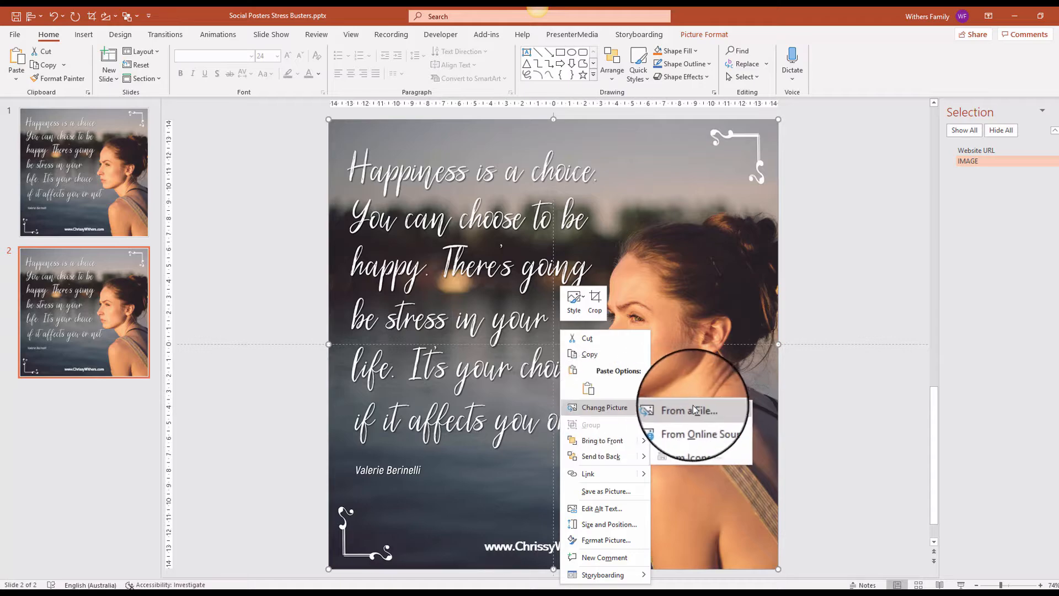
pyautogui.click(688, 408)
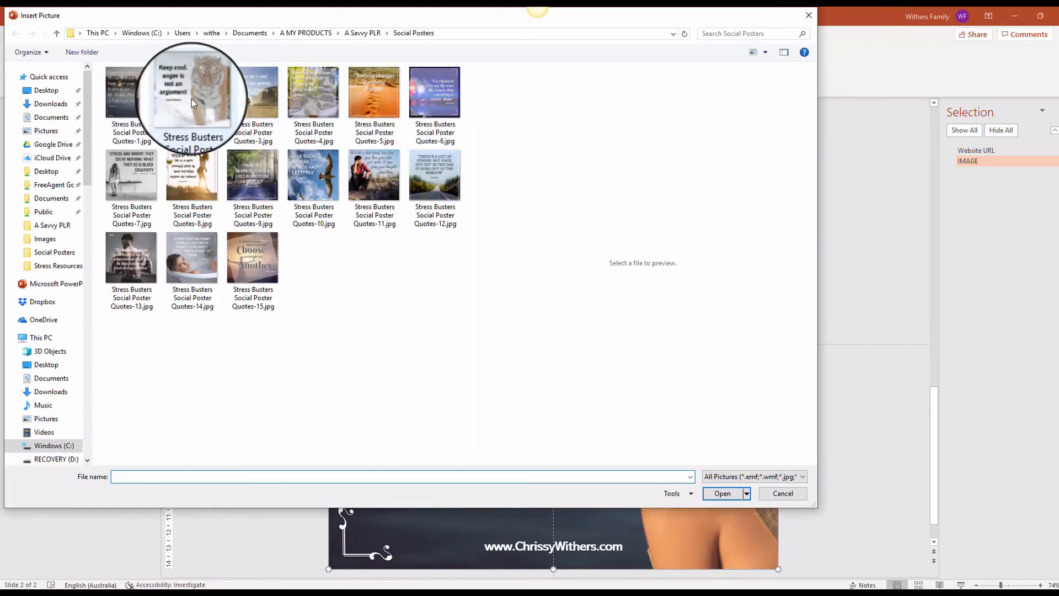
pyautogui.click(193, 100)
pyautogui.doubleClick(190, 97)
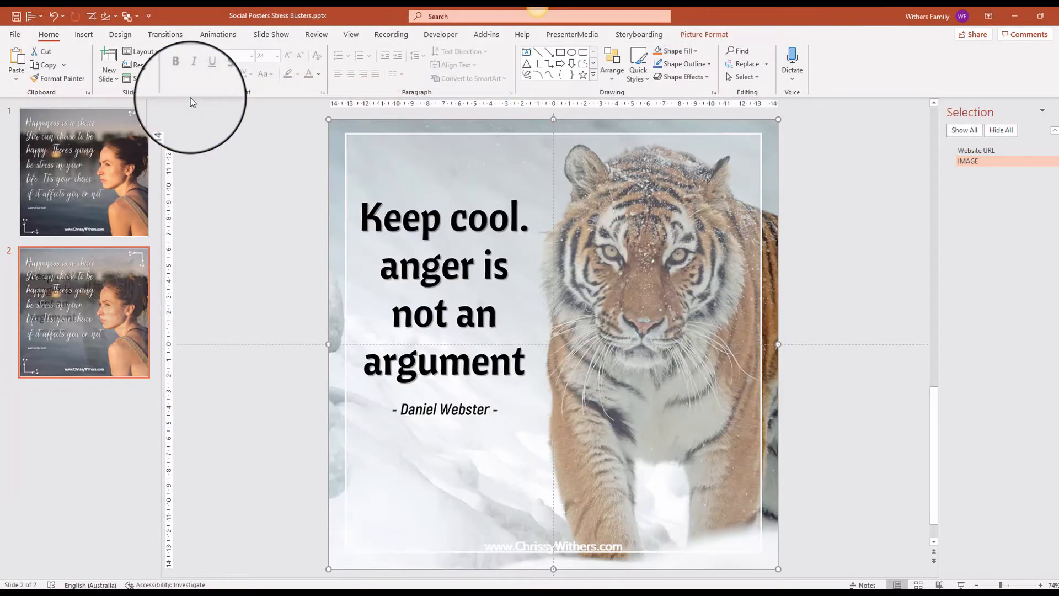
# Step: Set the website address text on the tiger poster to black and nudge it up slightly above the frame line
pyautogui.click(987, 150)
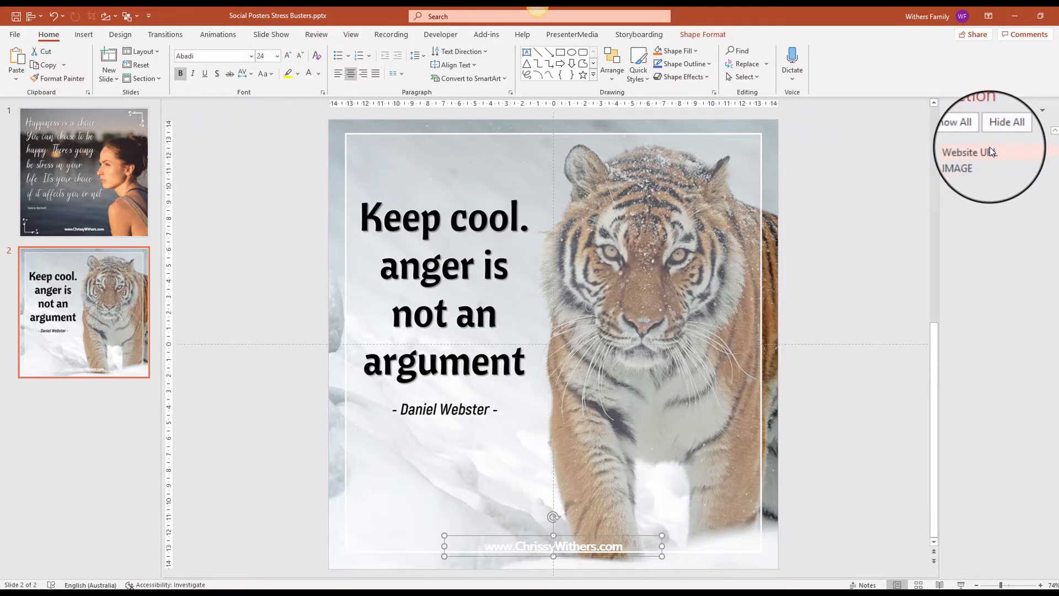
pyautogui.click(320, 75)
pyautogui.click(316, 103)
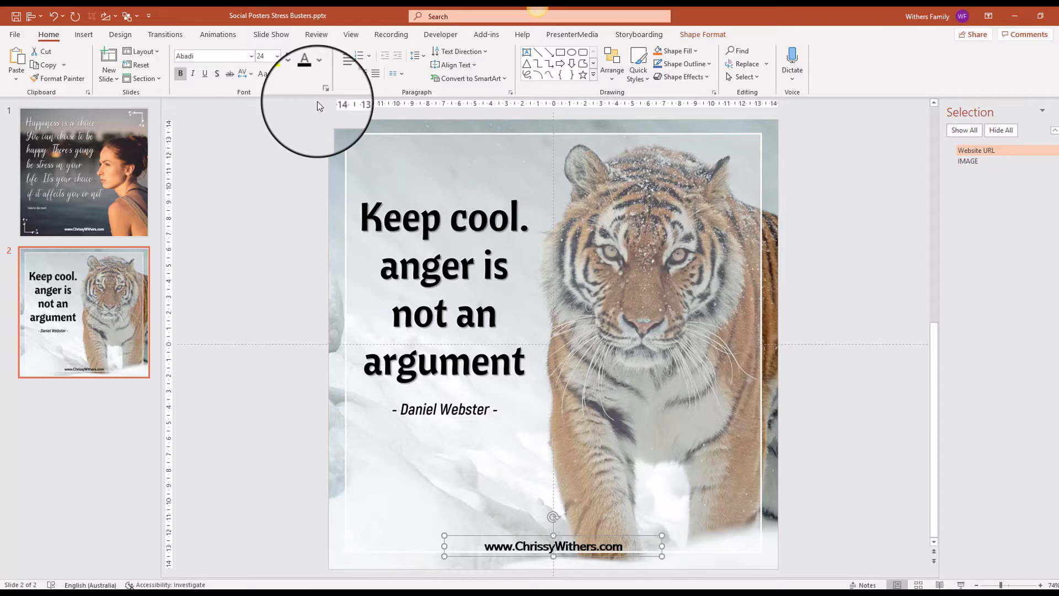
pyautogui.press('Up')
pyautogui.press('Up')
pyautogui.press('Up')
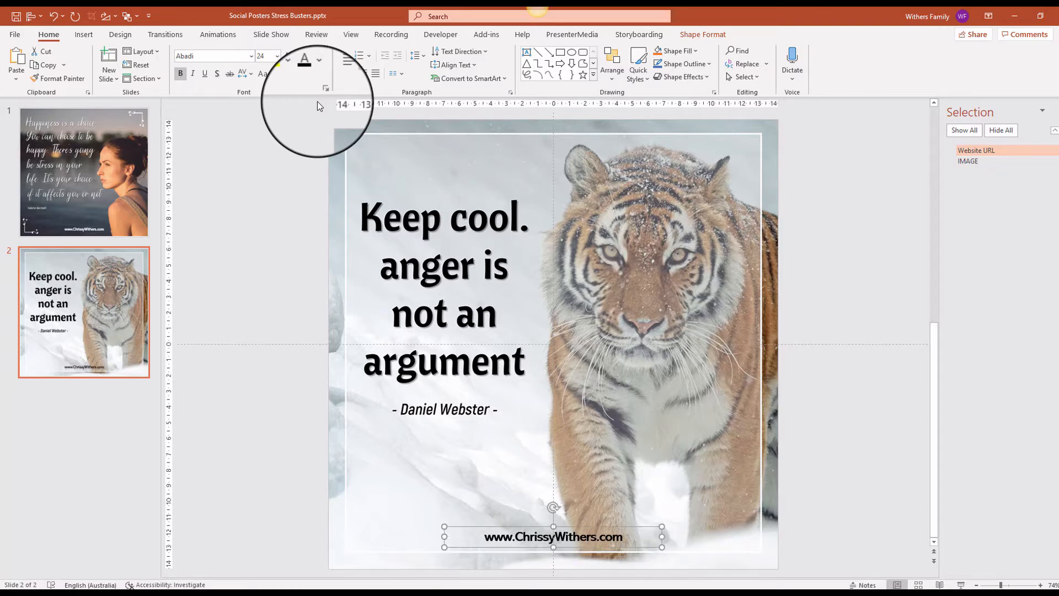
# Step: Duplicate the tiger slide and change the copy's picture to Stress Busters Social Poster Quotes-3.jpg
pyautogui.rightClick(80, 329)
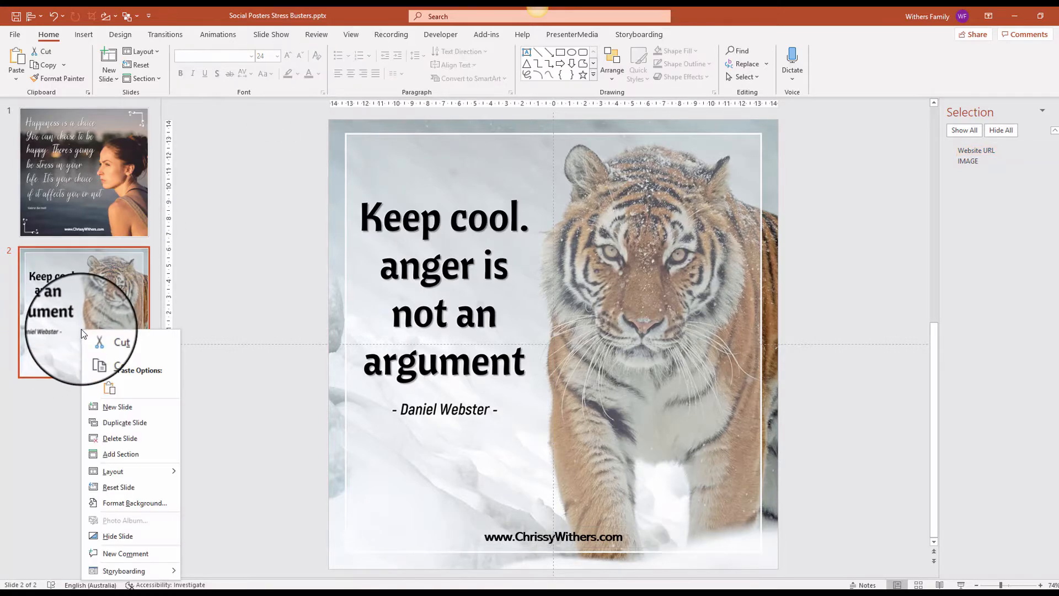
pyautogui.click(104, 422)
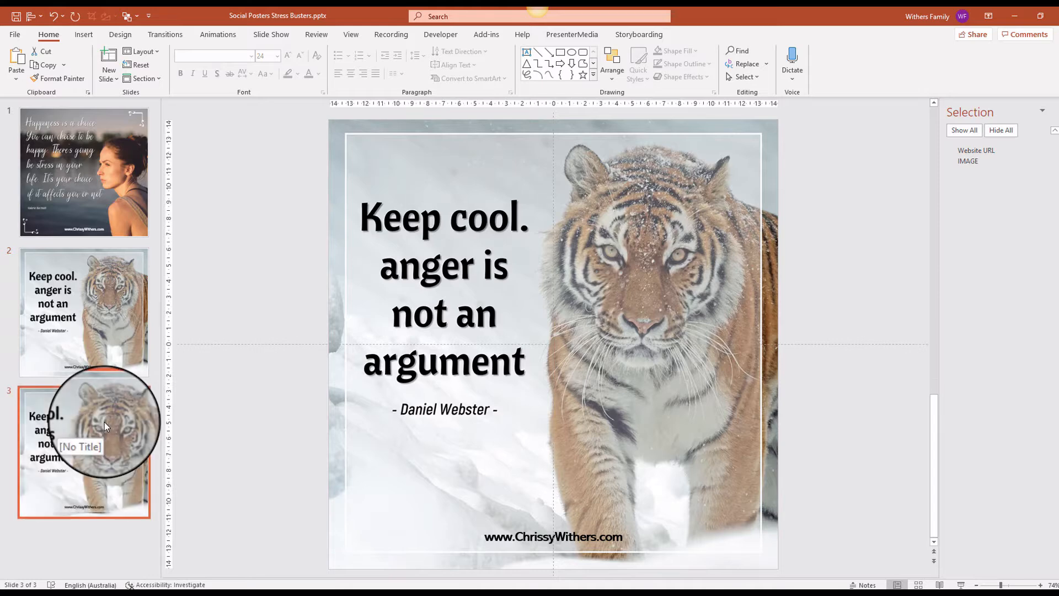
pyautogui.rightClick(609, 302)
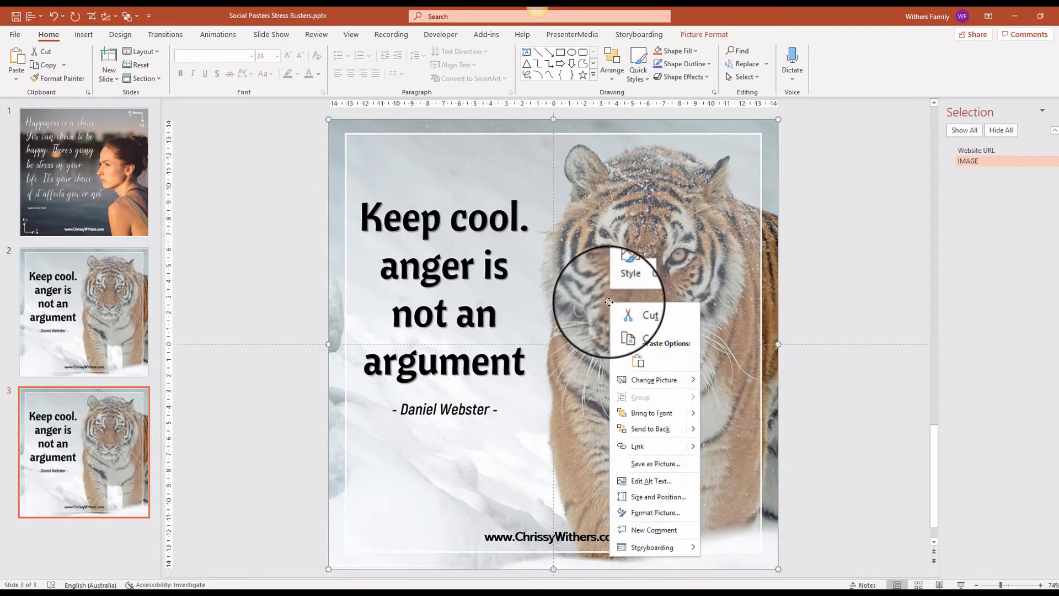
pyautogui.moveTo(664, 379)
pyautogui.click(728, 378)
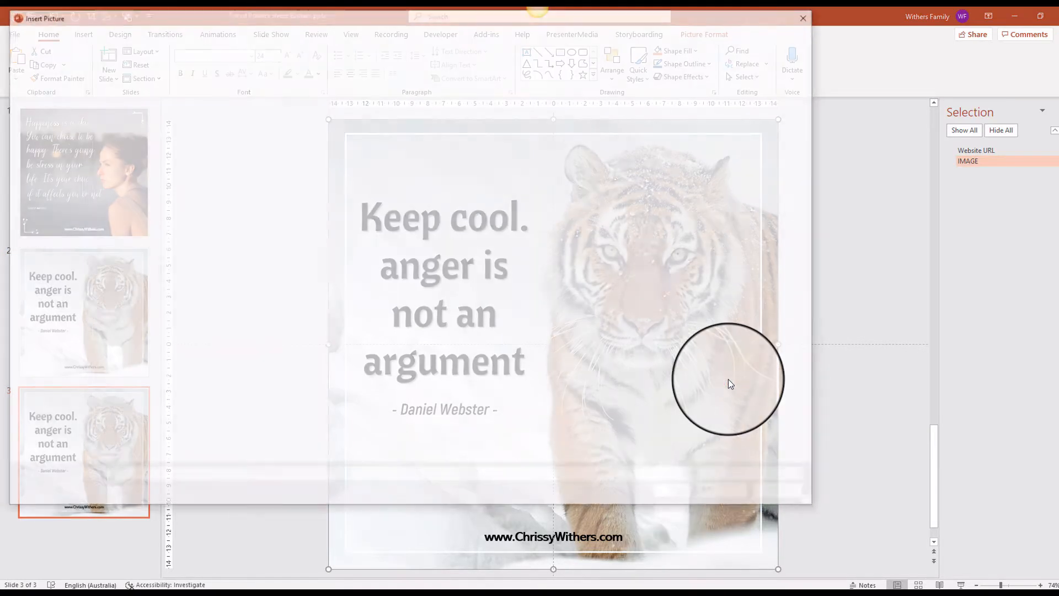
pyautogui.click(265, 95)
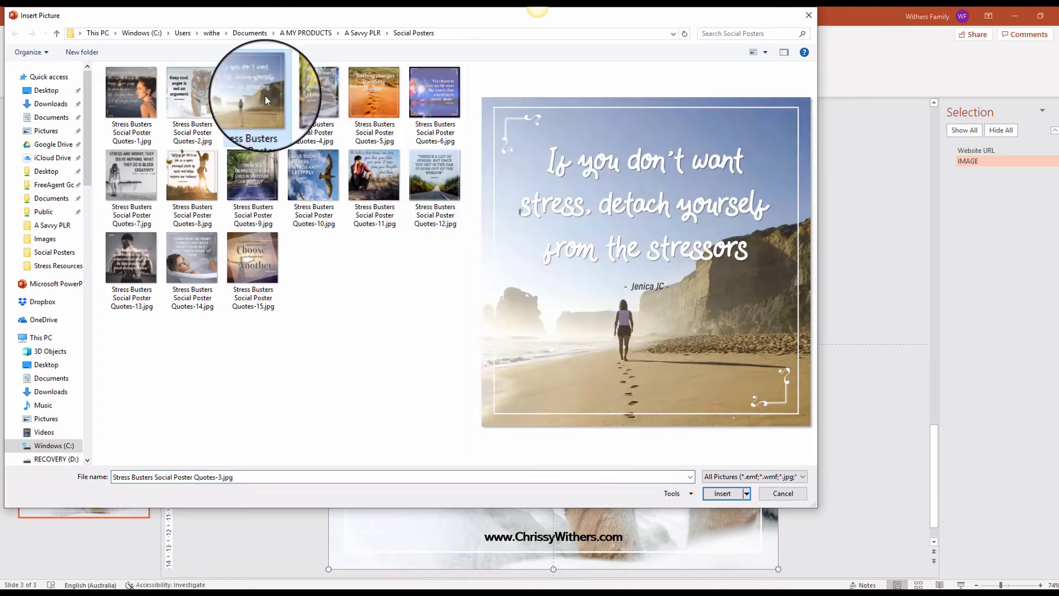
pyautogui.doubleClick(265, 95)
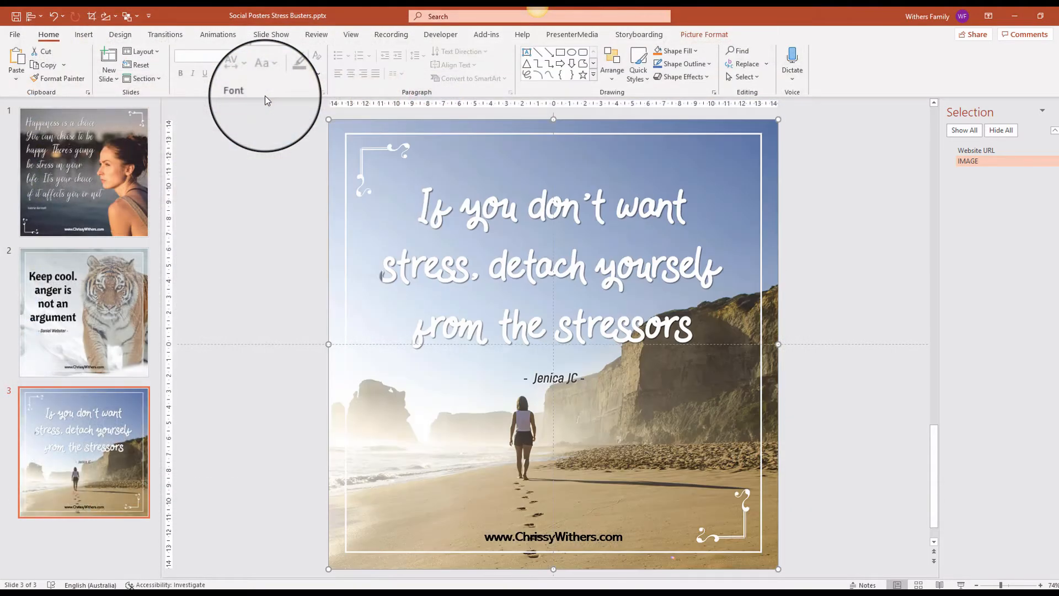
# Step: Set the website address text on the beach poster to white
pyautogui.click(976, 150)
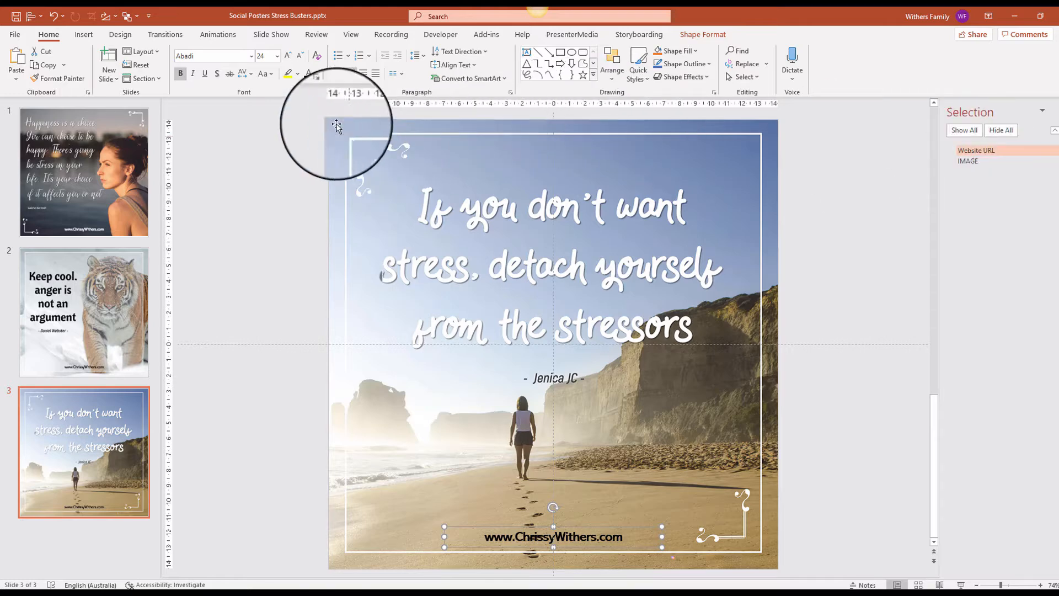
pyautogui.click(319, 74)
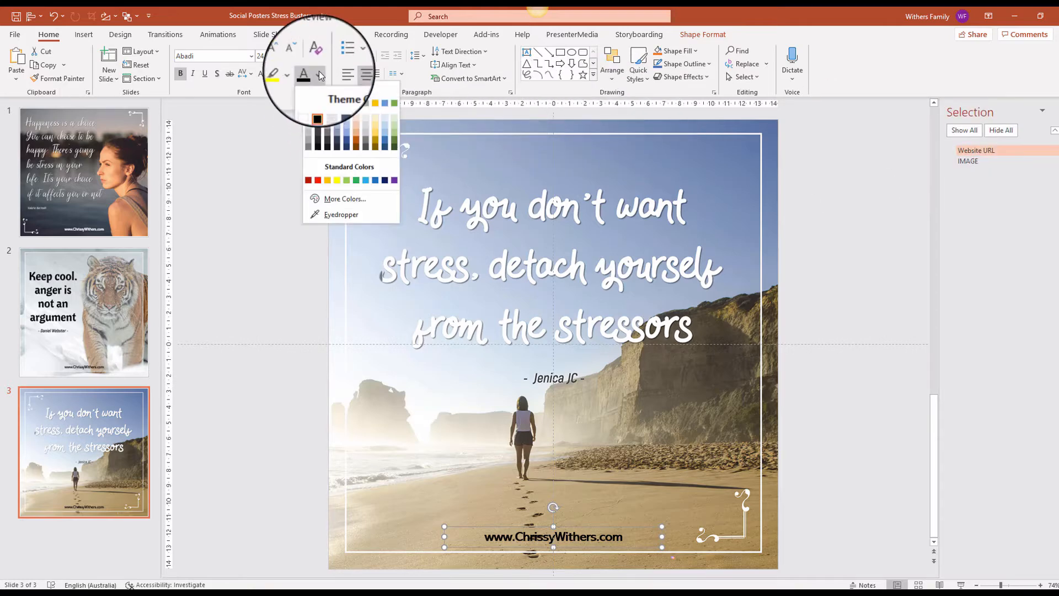
pyautogui.click(307, 119)
# Step: Duplicate the beach slide and change the copy's picture to Stress Busters Social Poster Quotes-4.jpg
pyautogui.rightClick(78, 444)
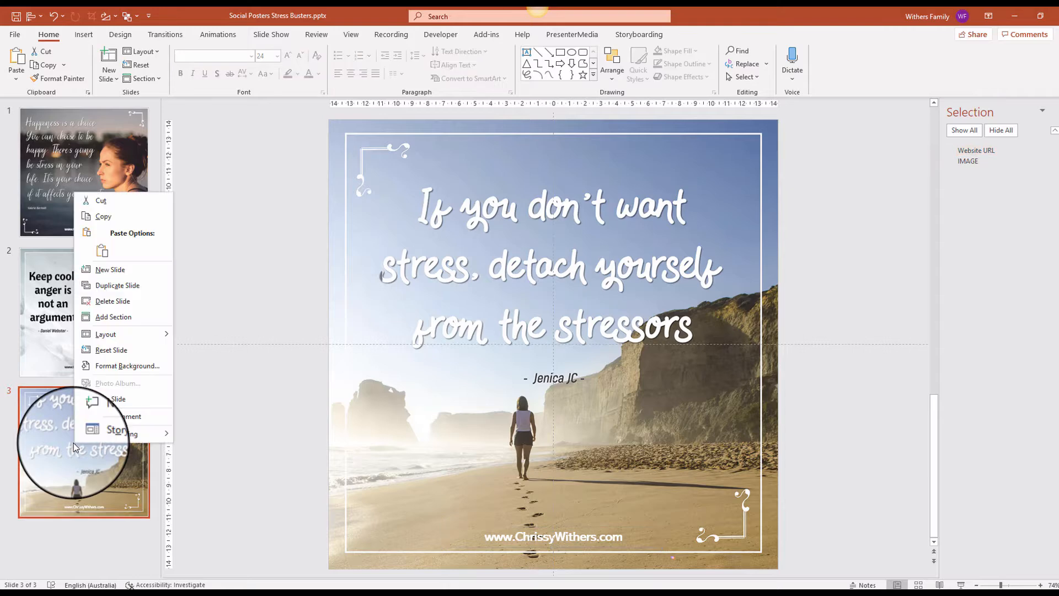
pyautogui.click(116, 286)
pyautogui.rightClick(602, 302)
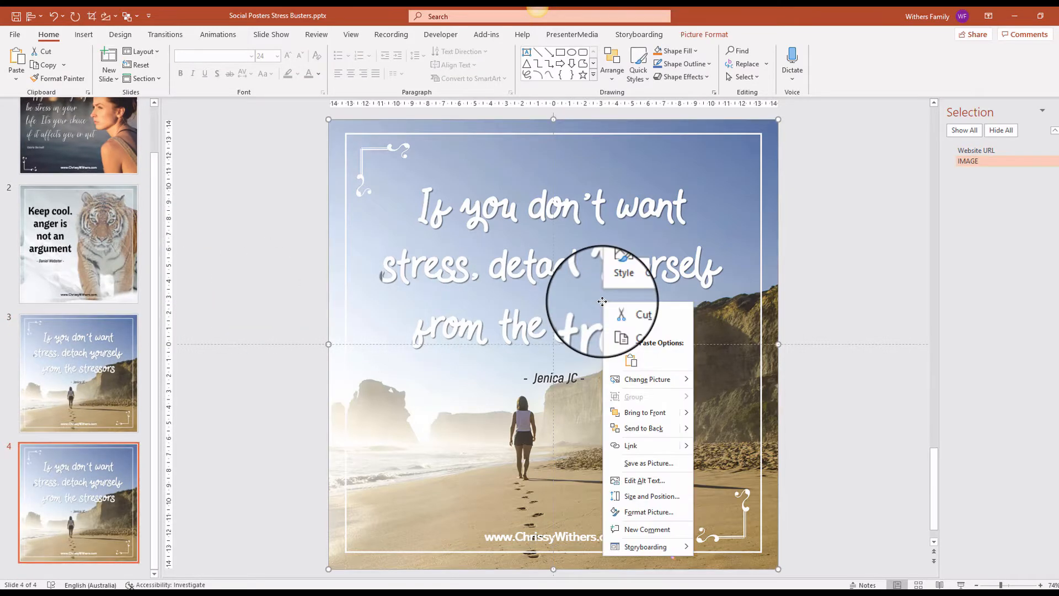
pyautogui.moveTo(661, 382)
pyautogui.click(732, 380)
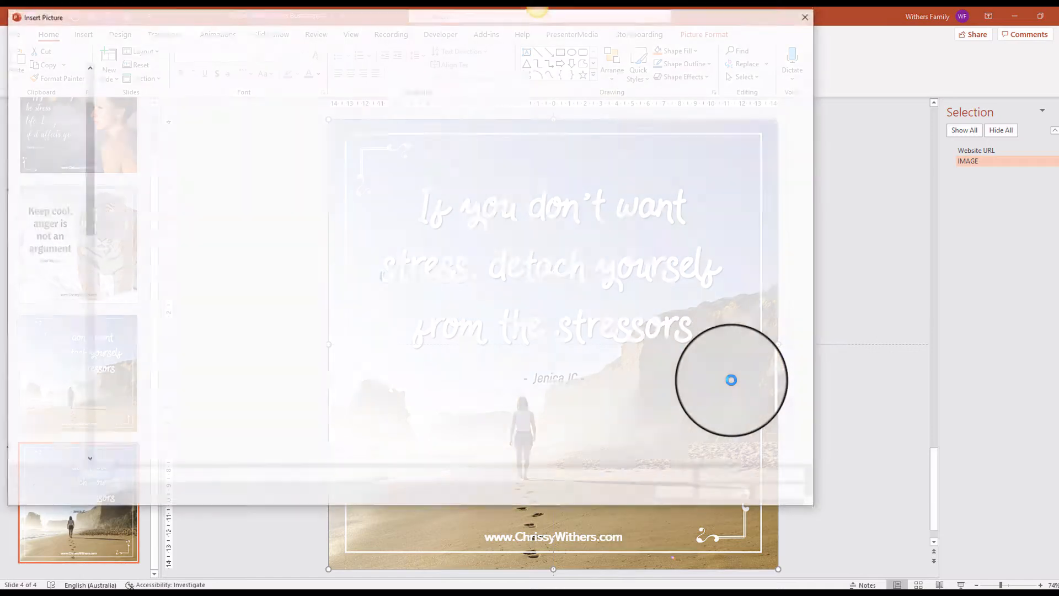
pyautogui.doubleClick(316, 101)
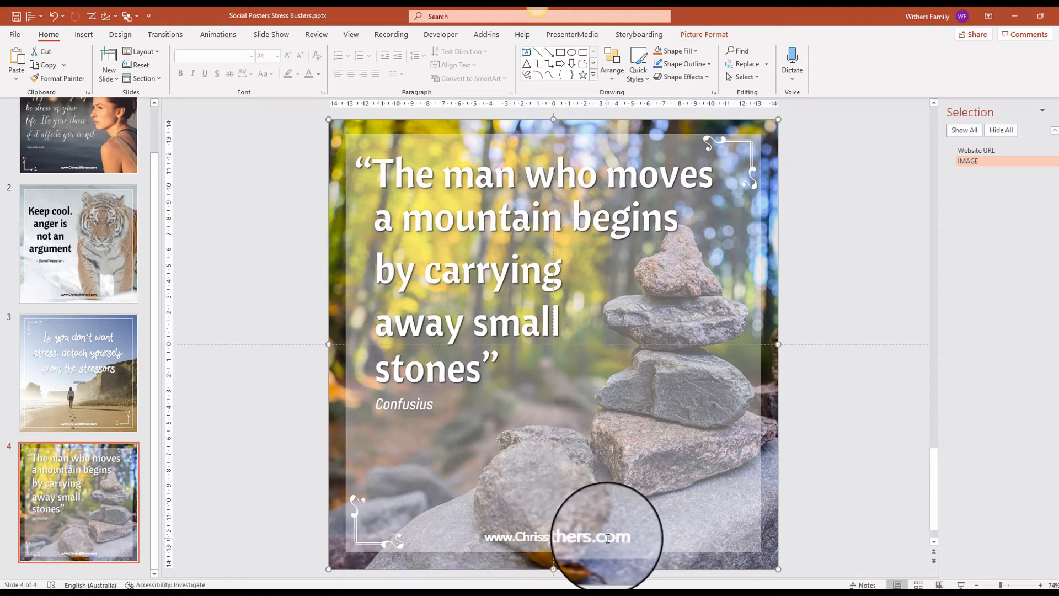
# Step: Duplicate the stacked-stones slide and change the copy's picture to Stress Busters Social Poster Quotes-5.jpg
pyautogui.rightClick(95, 495)
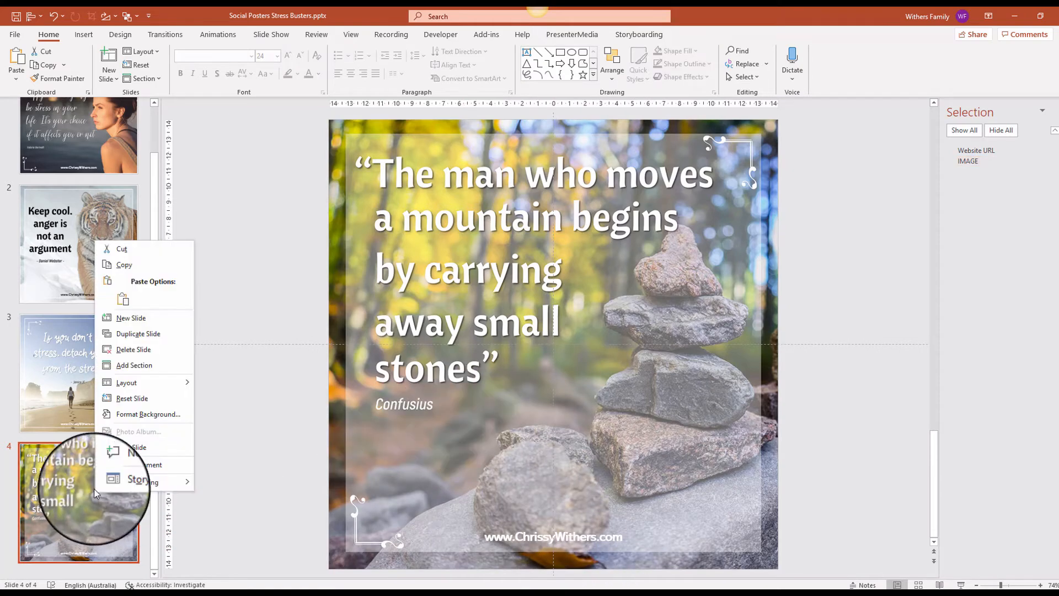
pyautogui.click(137, 334)
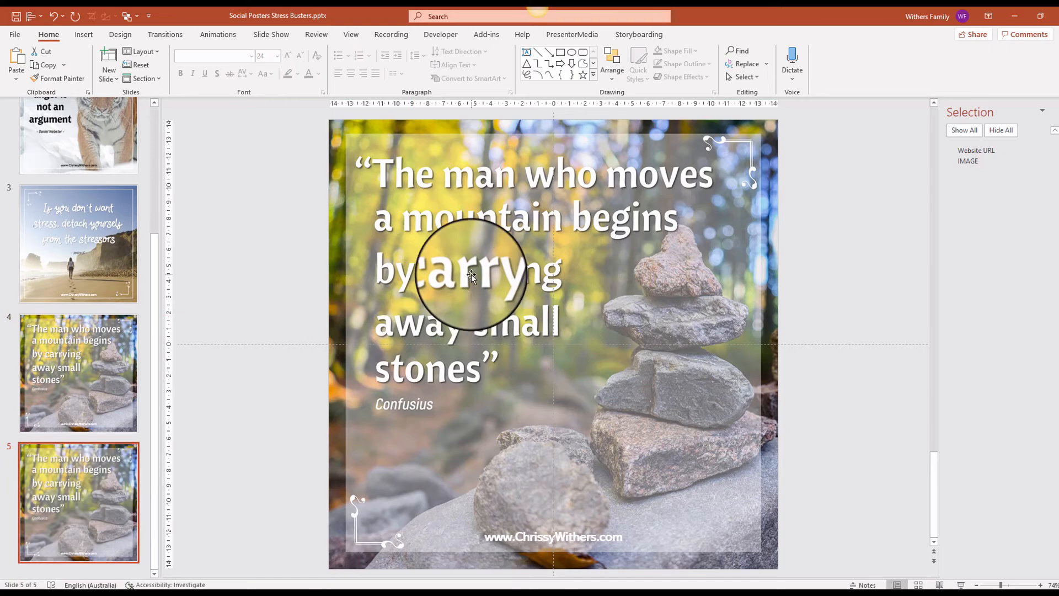
pyautogui.rightClick(550, 293)
pyautogui.moveTo(601, 372)
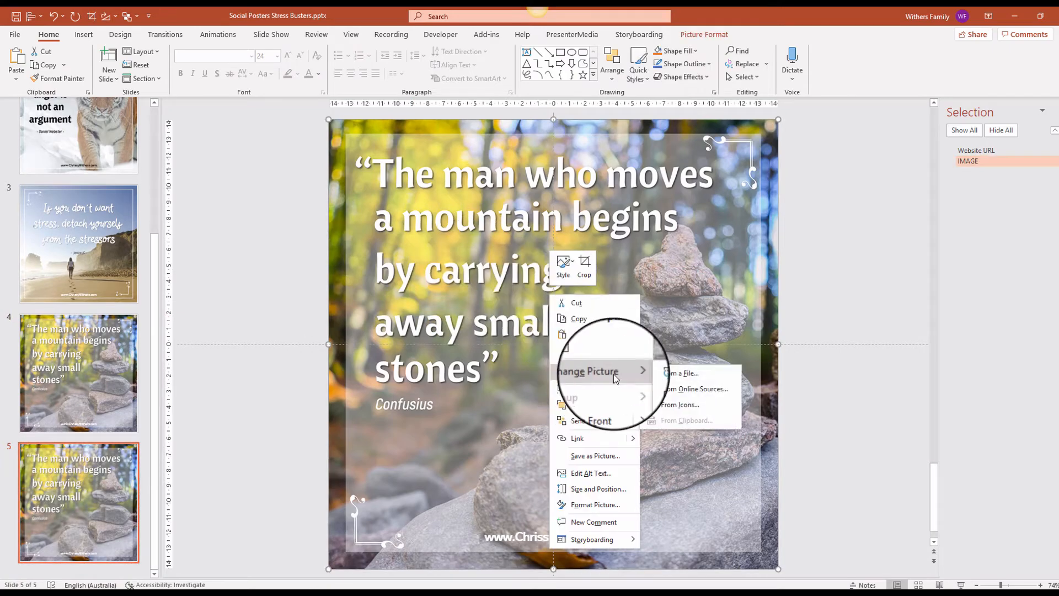
pyautogui.click(682, 373)
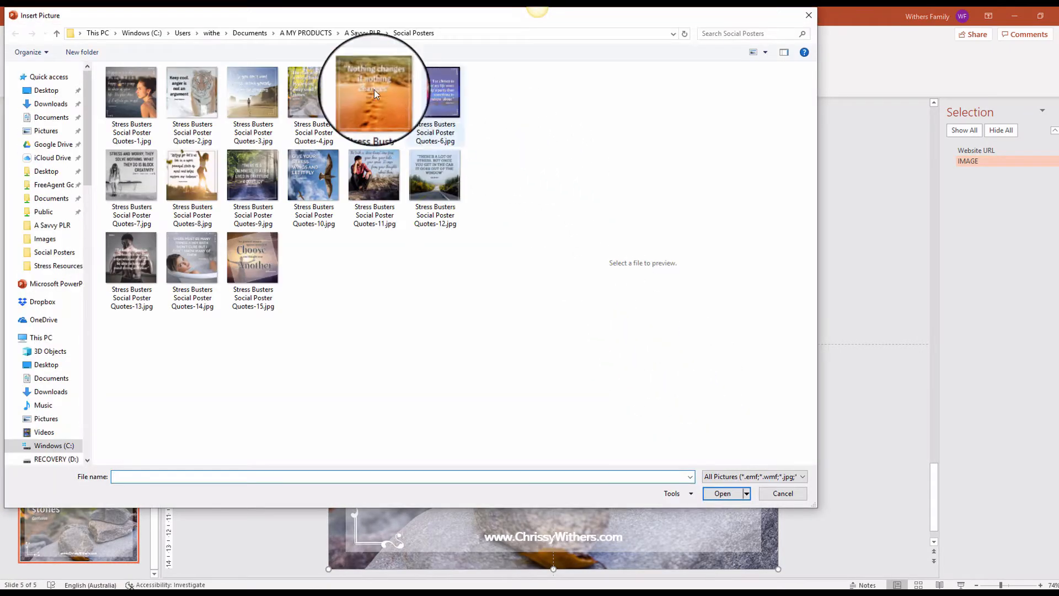
pyautogui.click(392, 101)
pyautogui.doubleClick(363, 88)
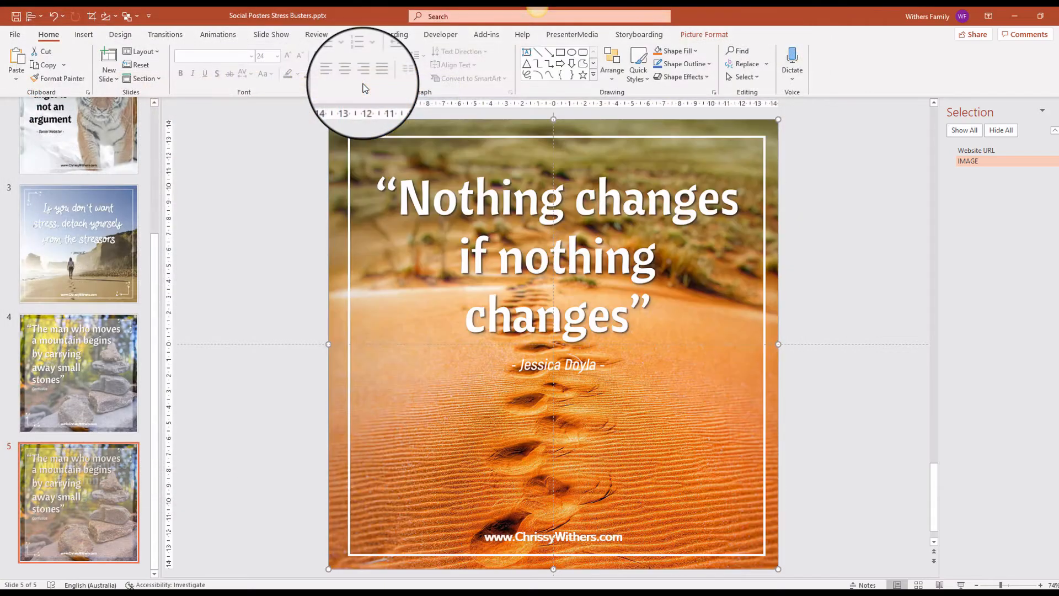
pyautogui.press('Escape')
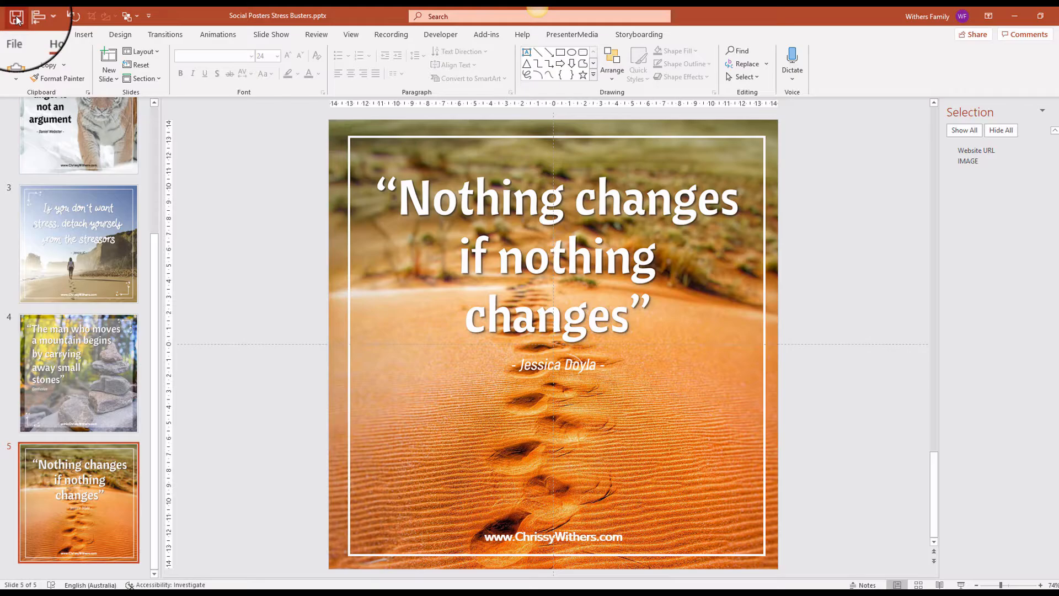
# Step: Export all slides as separate JPEG images to the Desktop under the name Social Posters Stress Busters
pyautogui.click(14, 43)
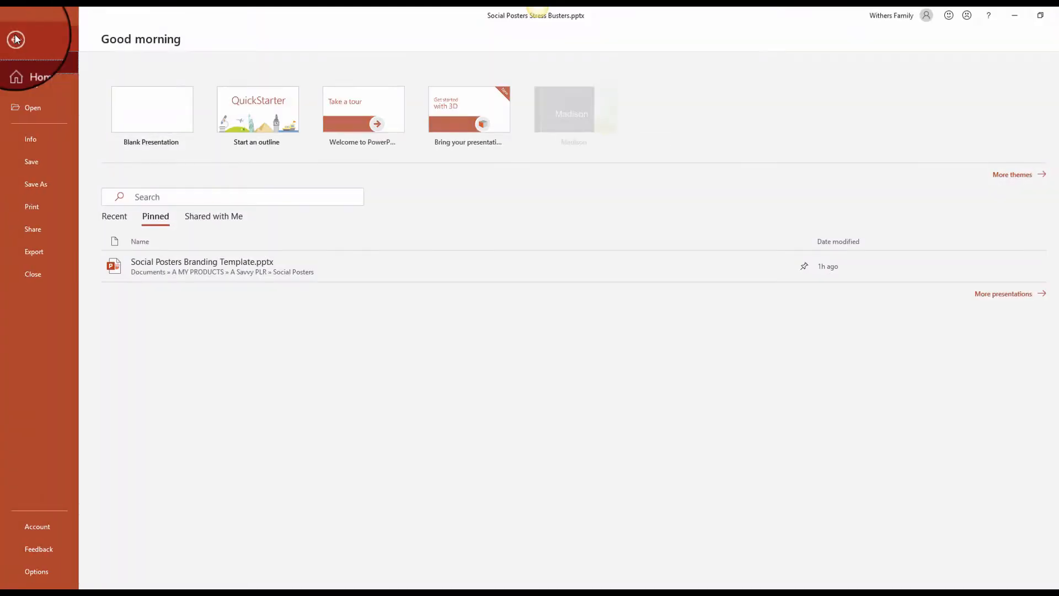
pyautogui.click(30, 183)
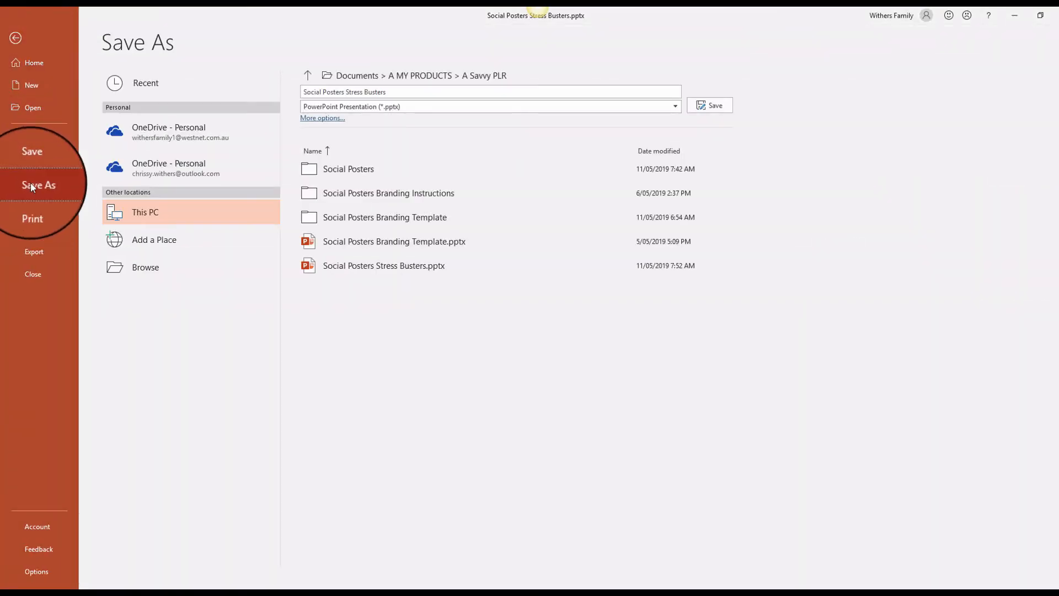
pyautogui.click(405, 107)
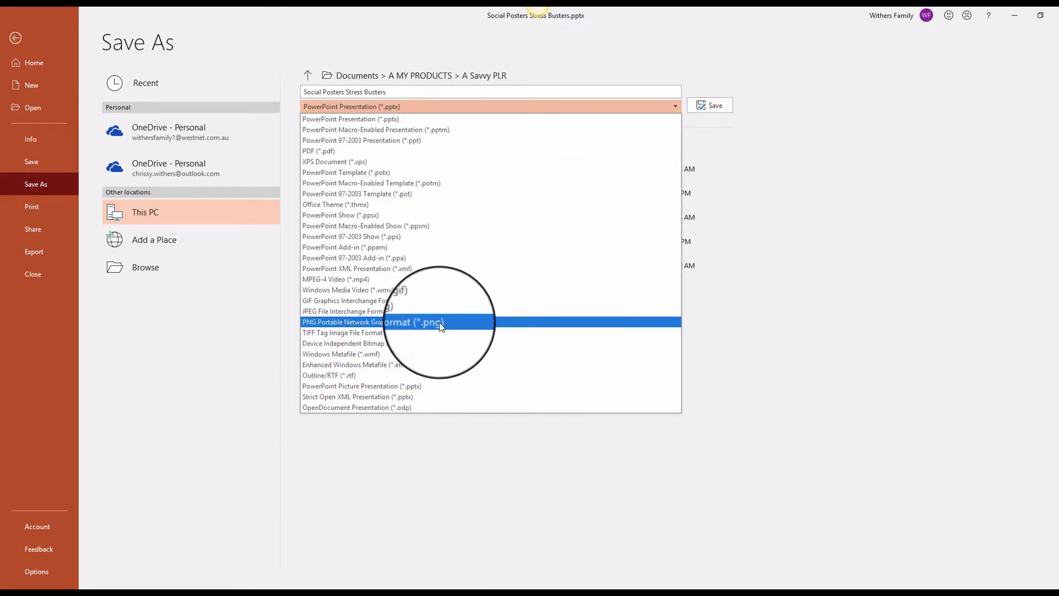
pyautogui.click(407, 311)
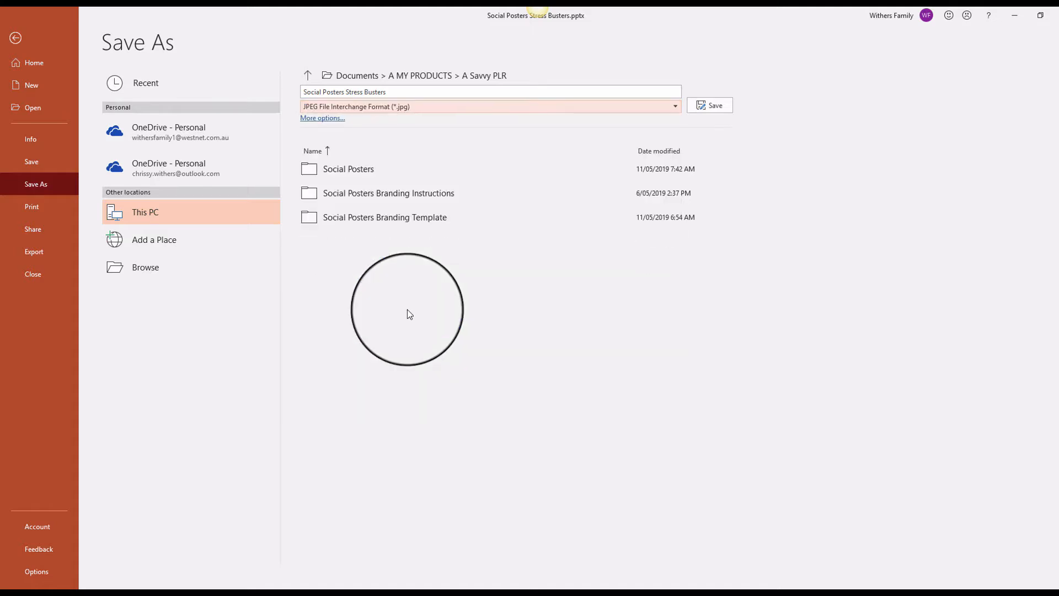
pyautogui.click(335, 119)
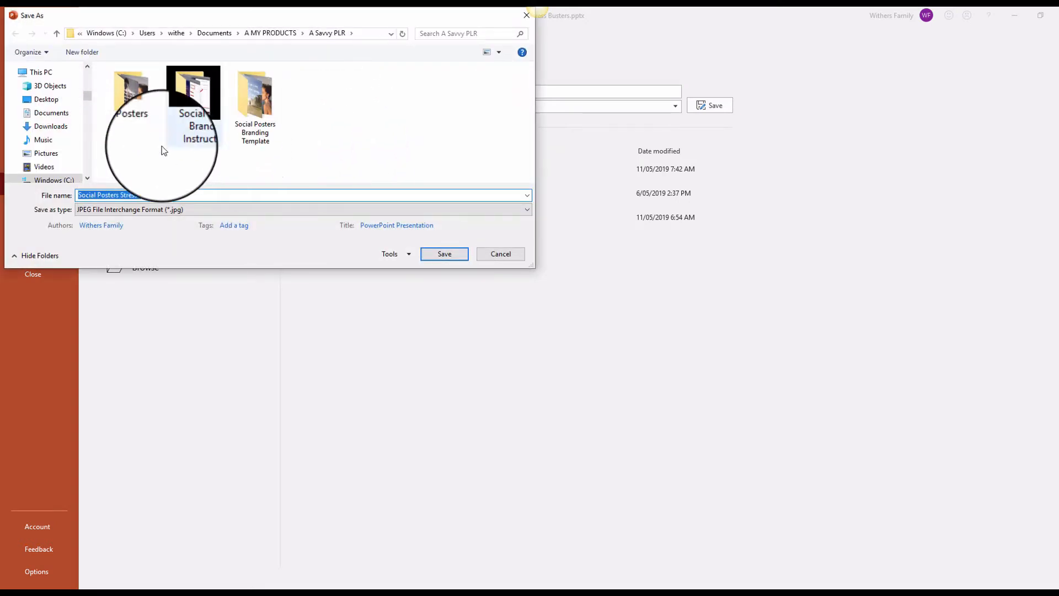
pyautogui.click(46, 99)
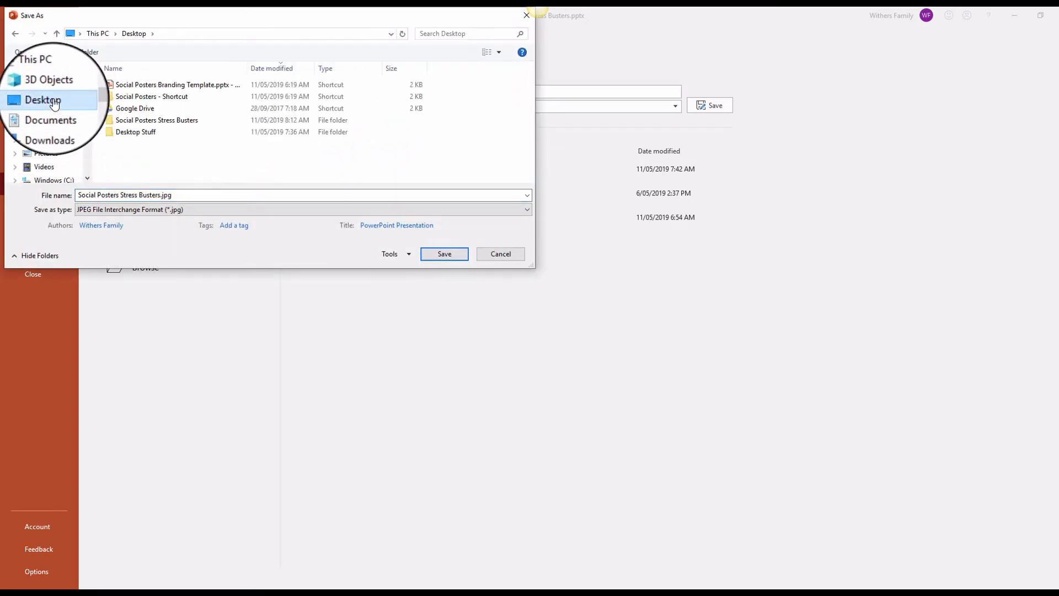
pyautogui.click(442, 253)
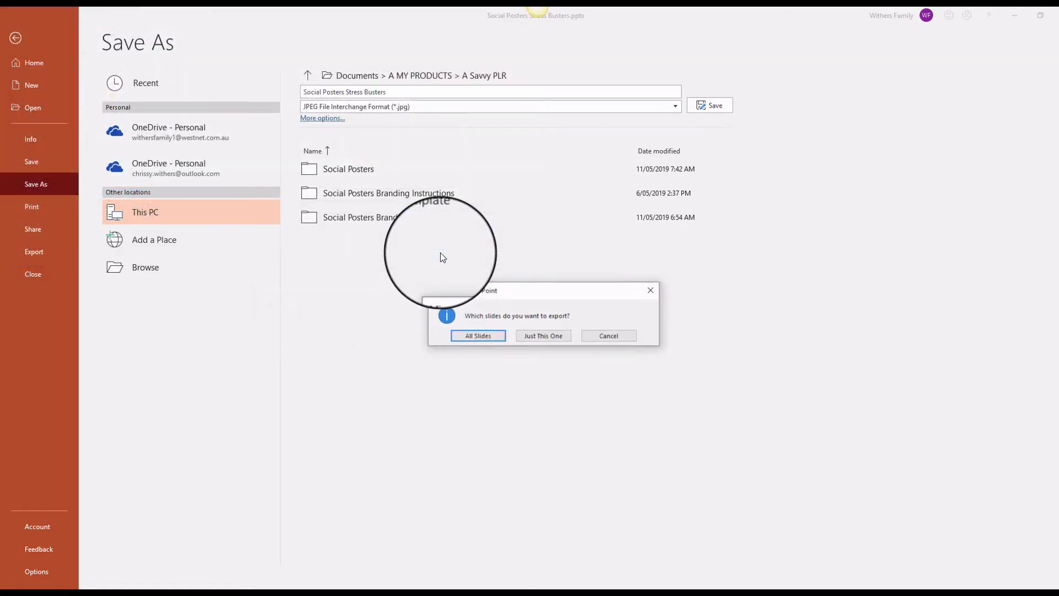
pyautogui.click(480, 335)
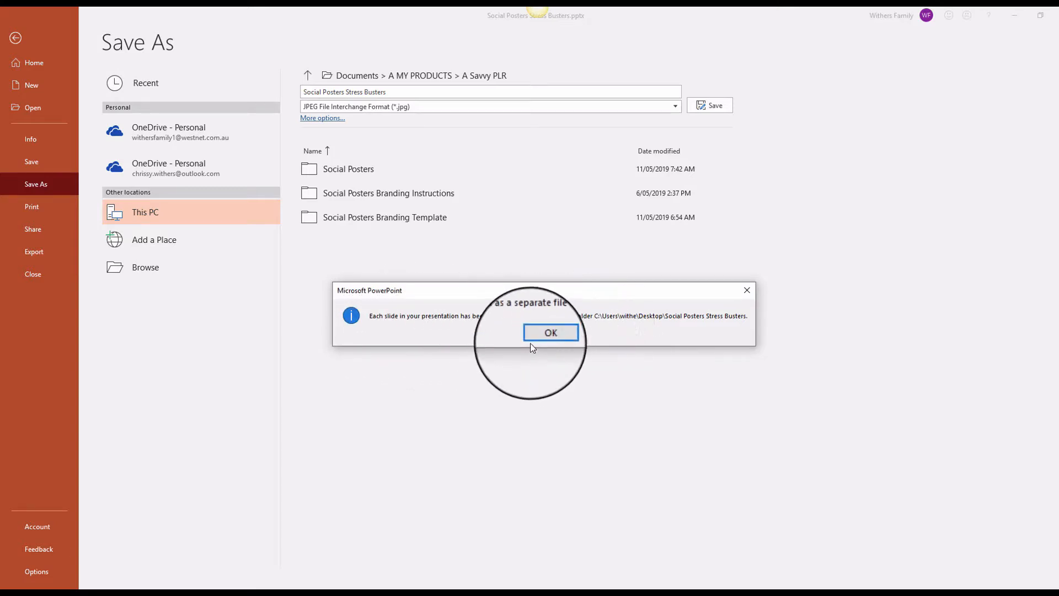
pyautogui.click(543, 331)
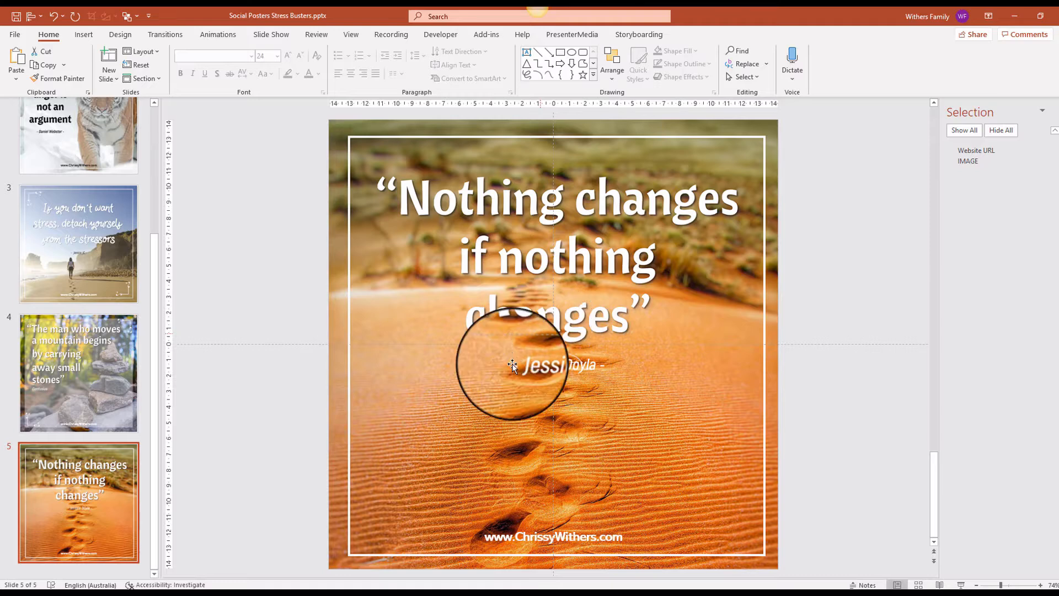
# Step: Switch to Google Slides in the browser and start making a copy of the Social Posters Branding Template presentation
pyautogui.click(302, 595)
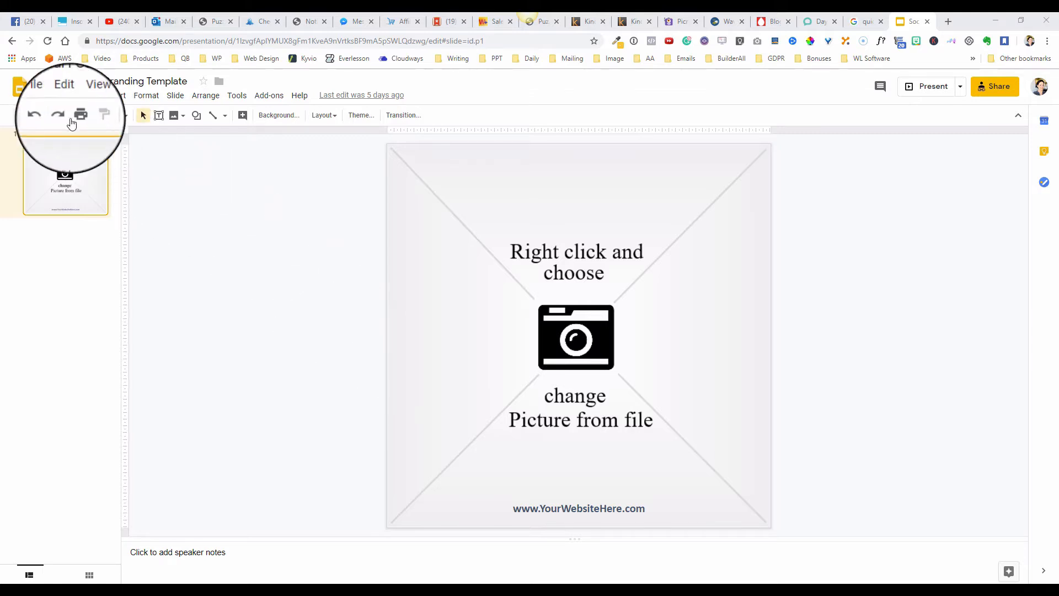
pyautogui.click(45, 95)
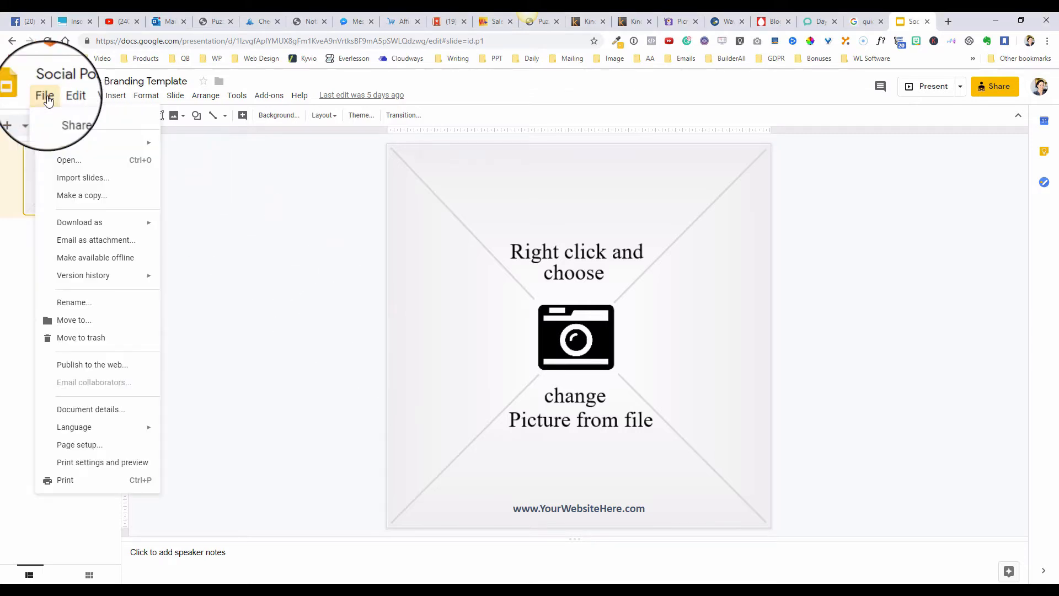
pyautogui.click(74, 195)
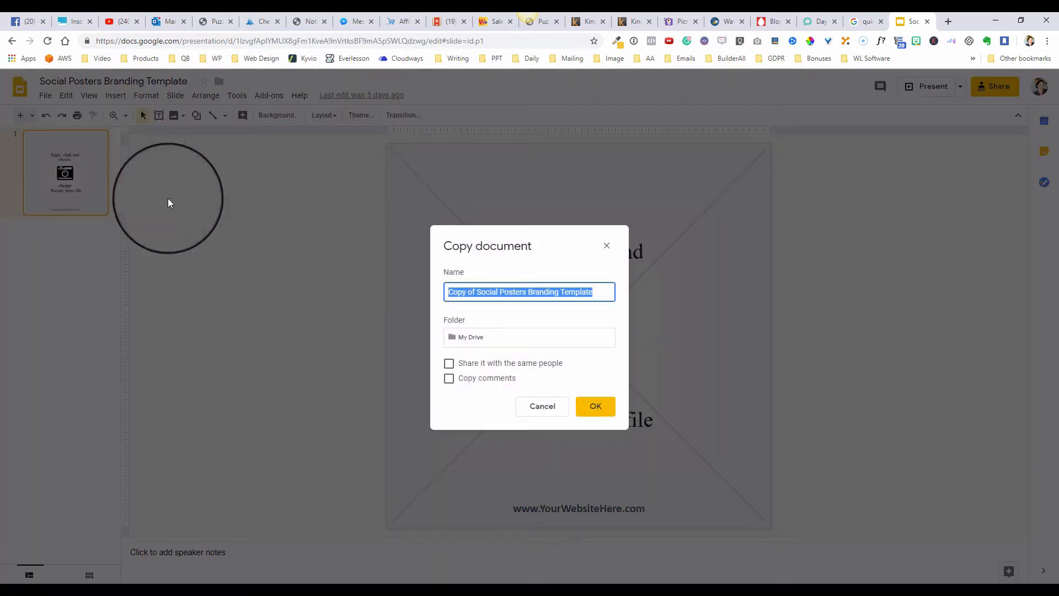
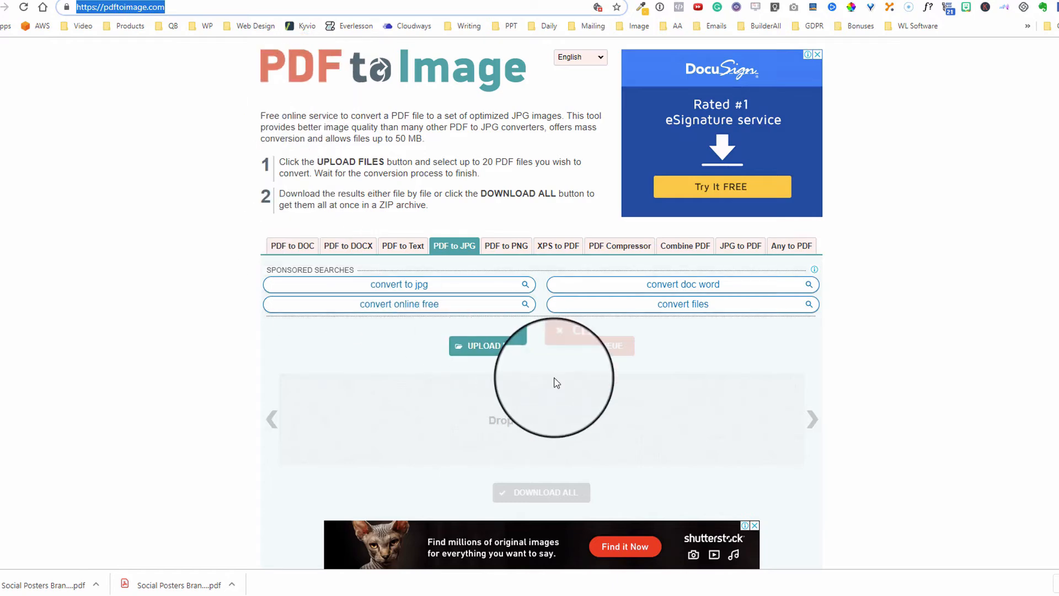
# Step: Upload Social Posters Branding Template.pdf from the Social Posters folder for conversion to JPG
pyautogui.click(490, 347)
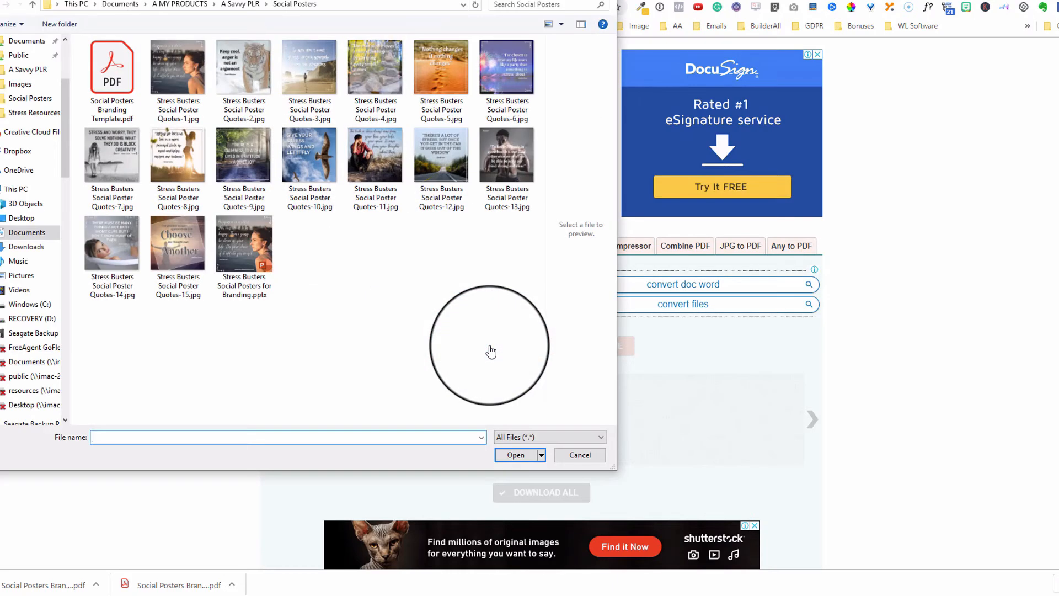
pyautogui.click(119, 70)
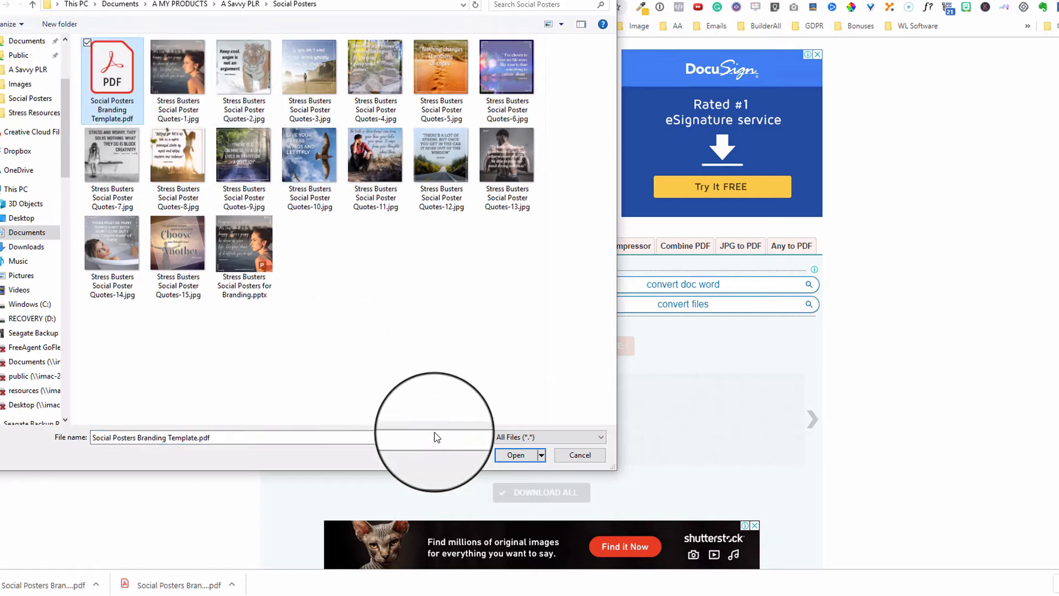
pyautogui.click(512, 457)
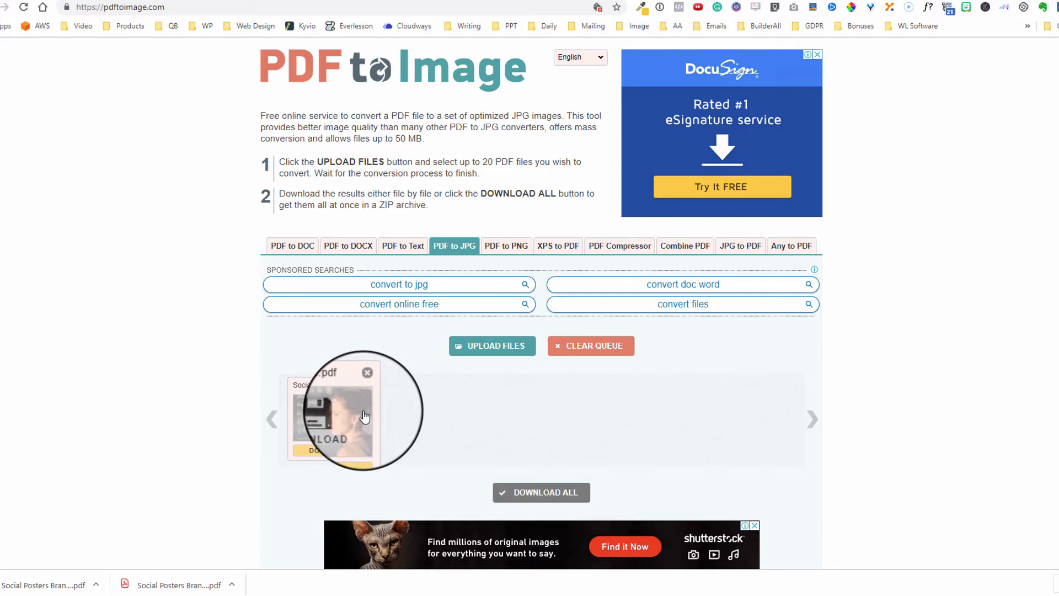
# Step: Download the converted images as Social Posters Branding Template.zip and show the archive in its folder
pyautogui.click(340, 453)
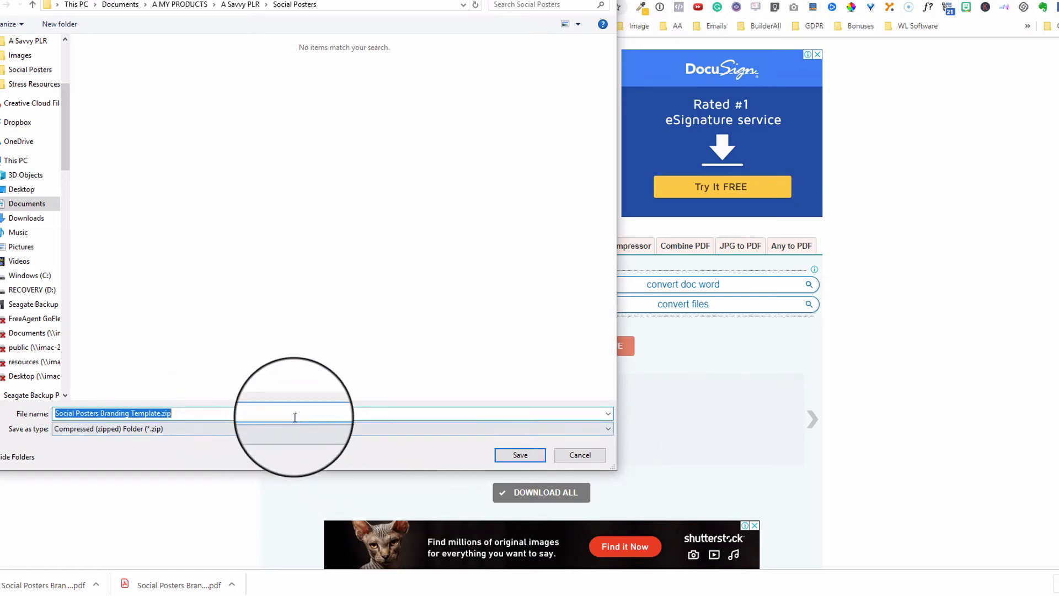
pyautogui.click(522, 455)
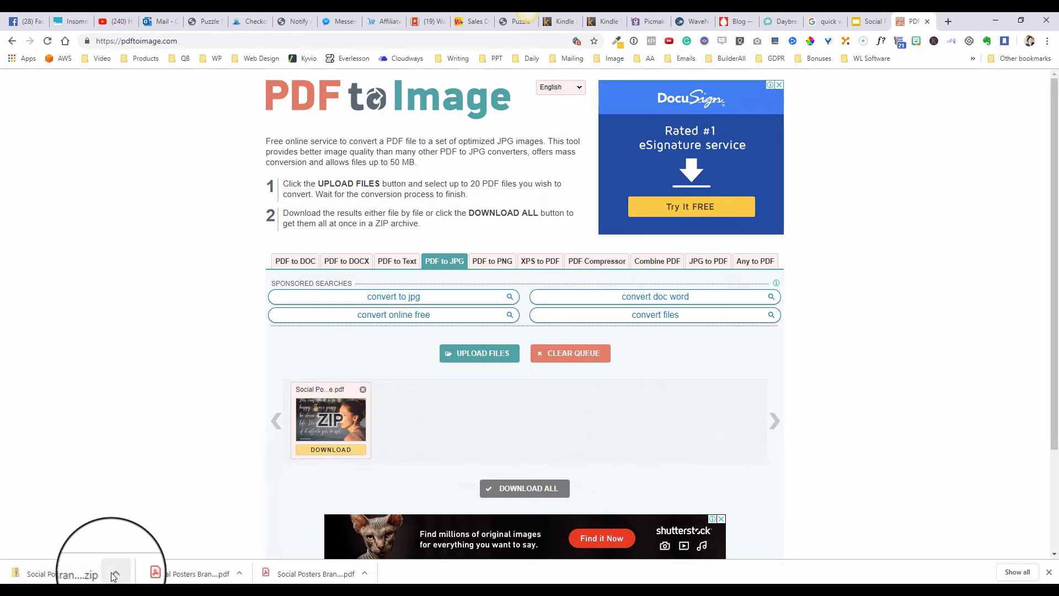
pyautogui.click(114, 576)
pyautogui.click(147, 533)
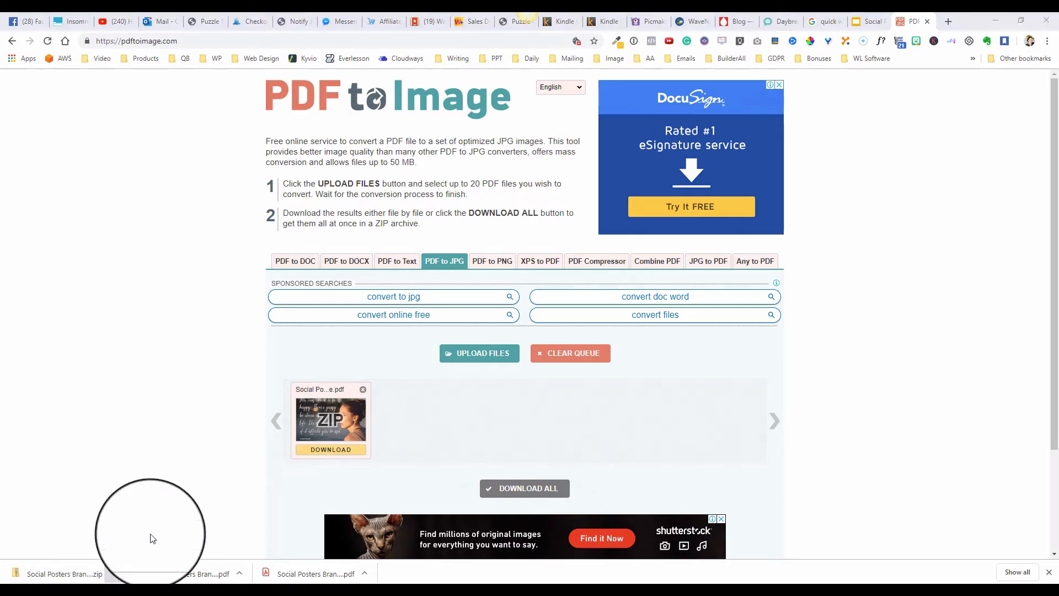
# Step: Extract the downloaded ZIP into a folder named Social Posters Branding Template from GSlide, and open that folder
pyautogui.rightClick(287, 190)
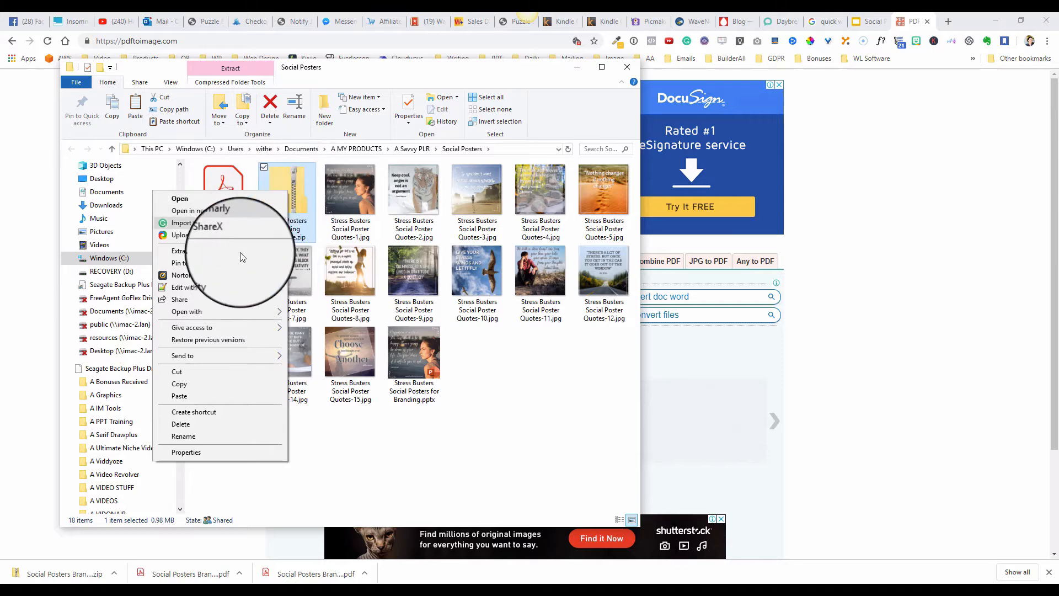
pyautogui.click(204, 252)
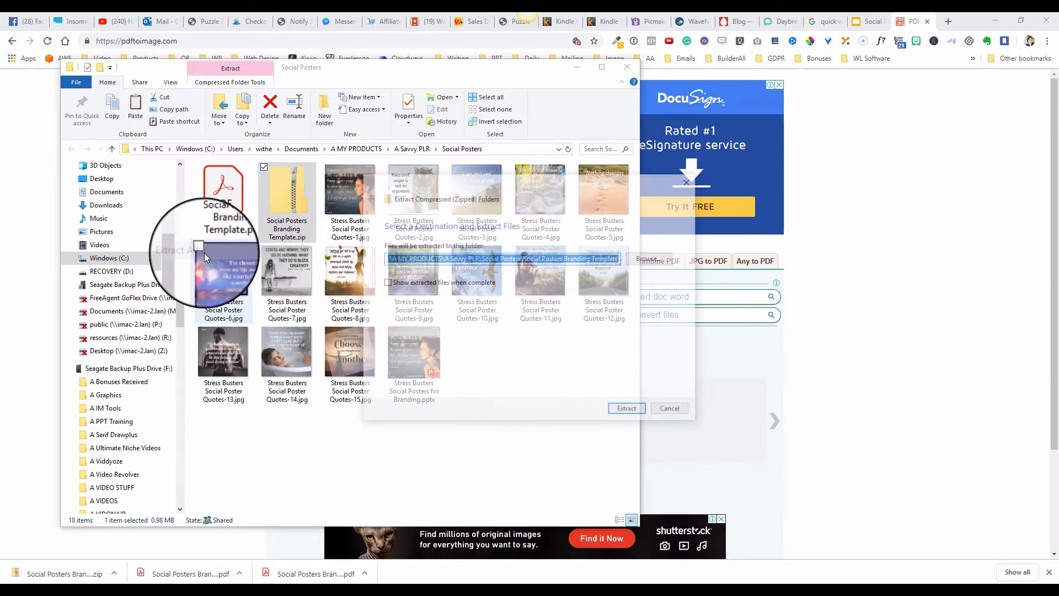
pyautogui.click(594, 259)
pyautogui.moveTo(588, 258); pyautogui.dragTo(657, 259)
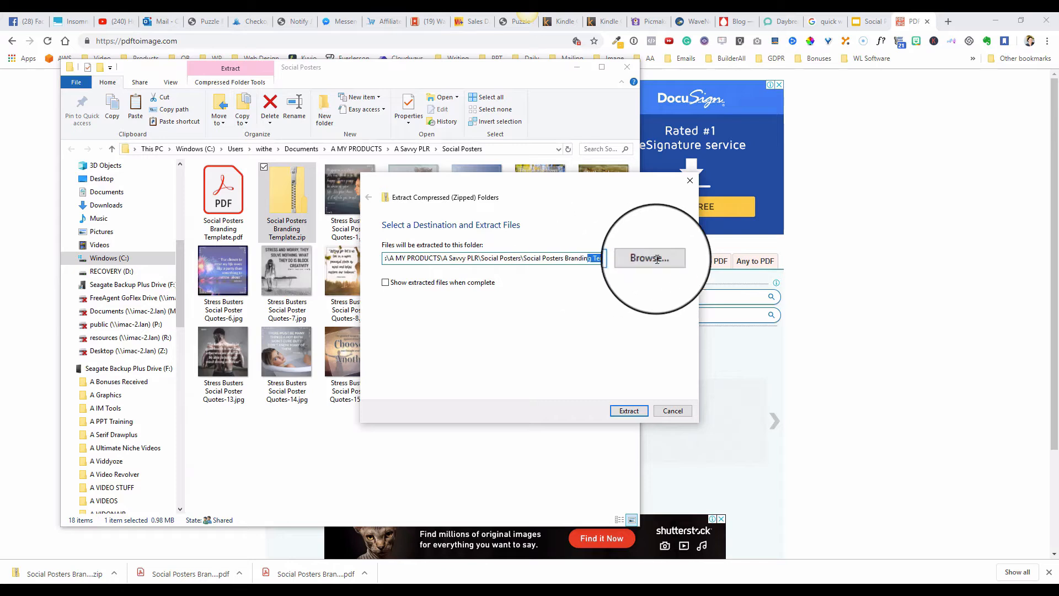
pyautogui.click(620, 258)
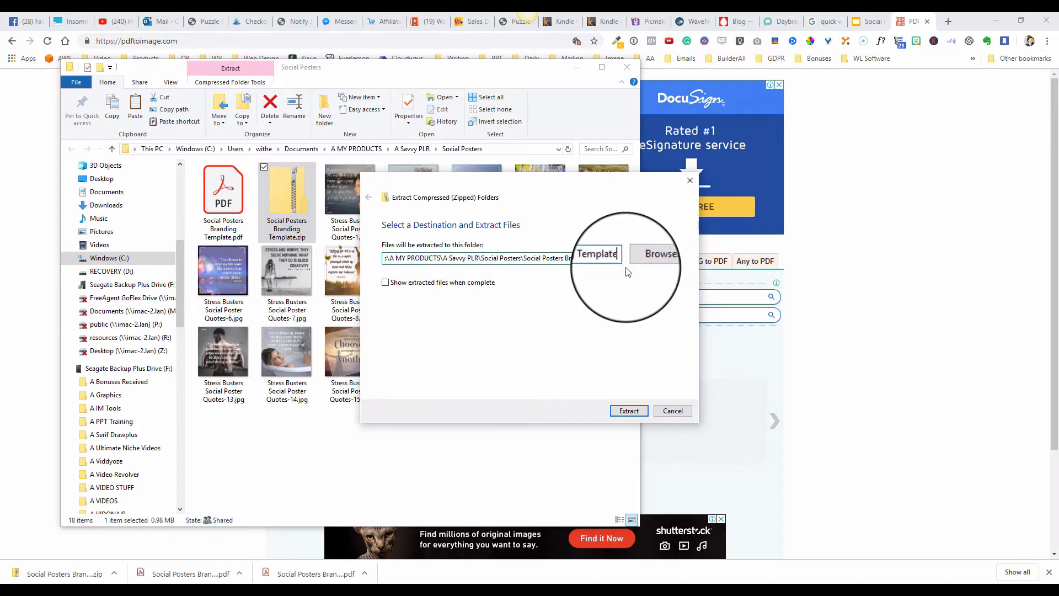
pyautogui.write('grom')
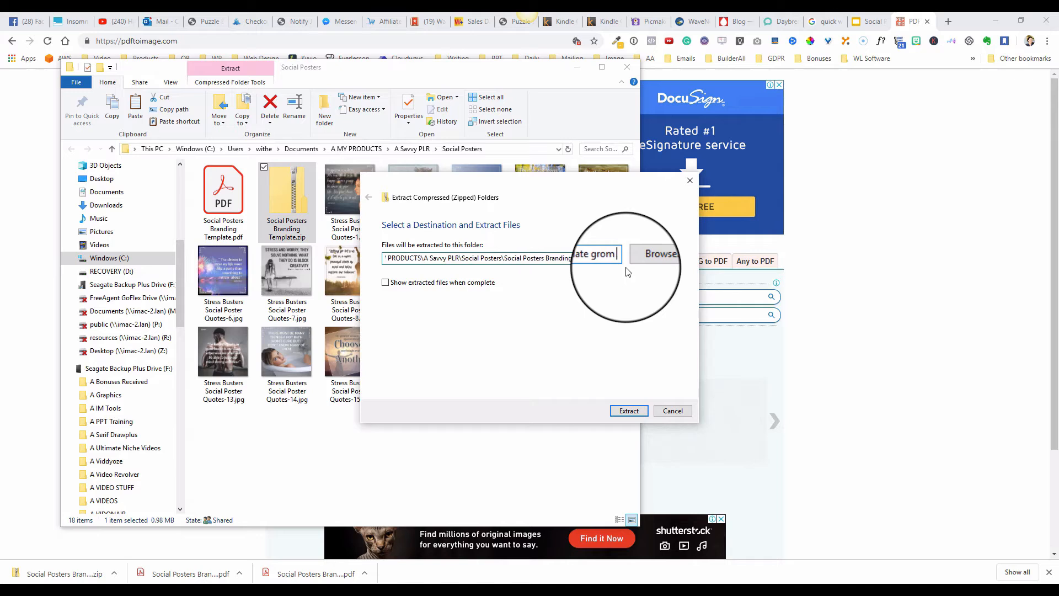
pyautogui.press('BackSpace')
pyautogui.press('BackSpace')
pyautogui.press('BackSpace')
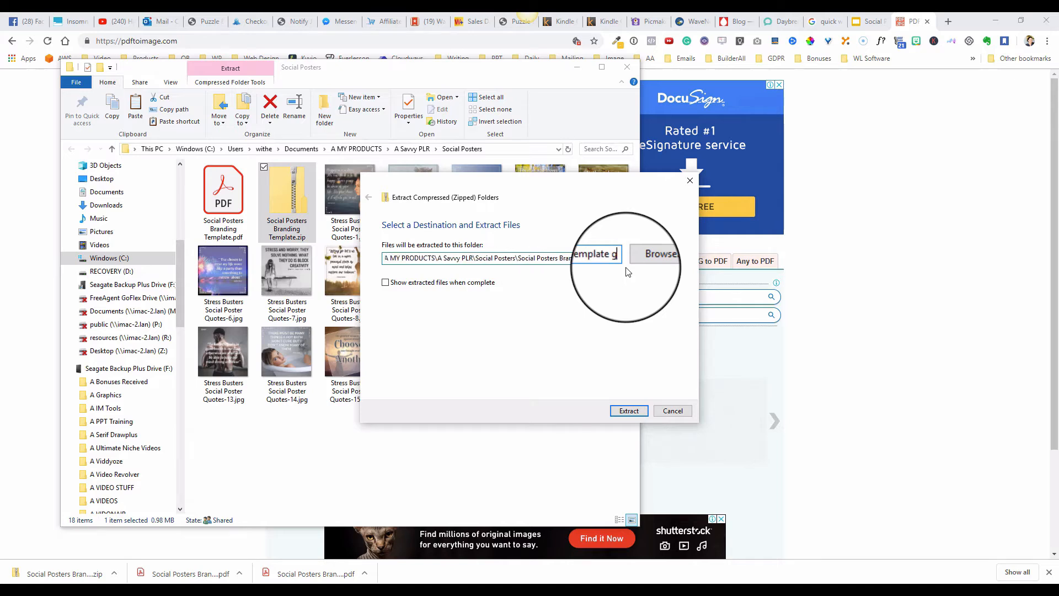
pyautogui.press('BackSpace')
pyautogui.write('from ')
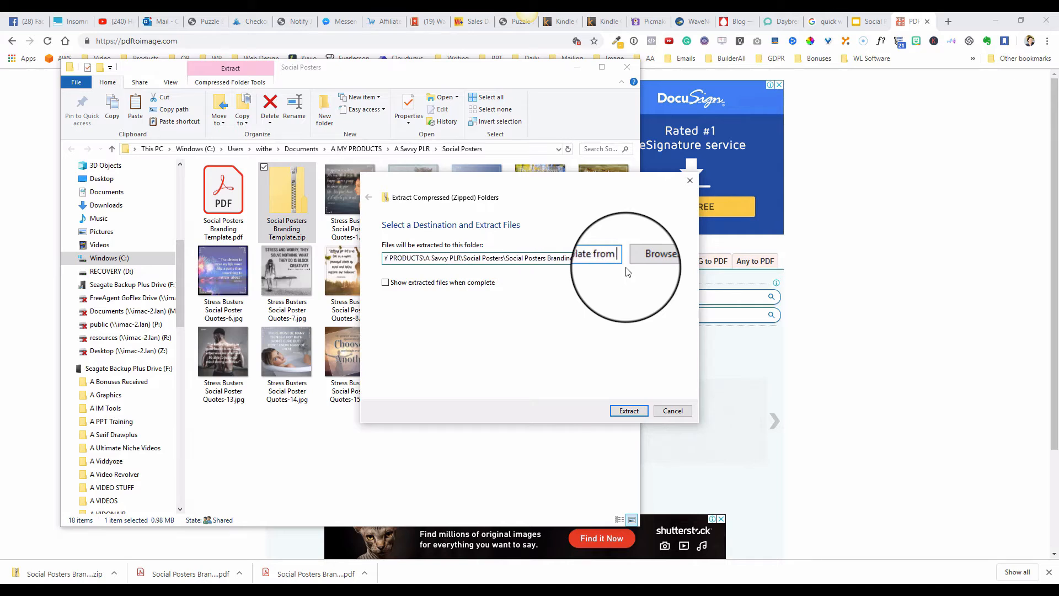
pyautogui.write('GSlide')
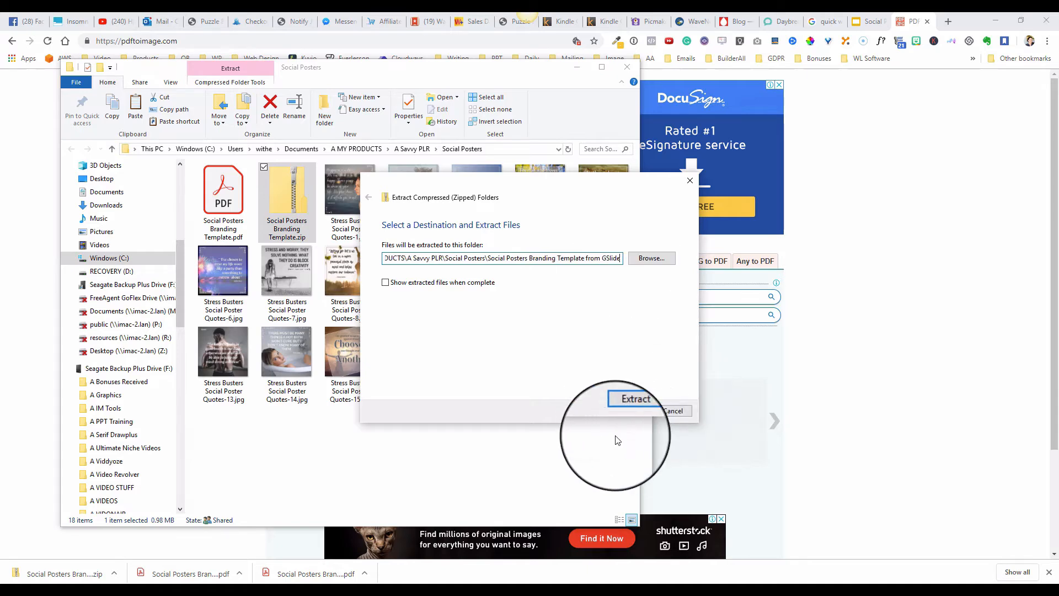
pyautogui.click(623, 411)
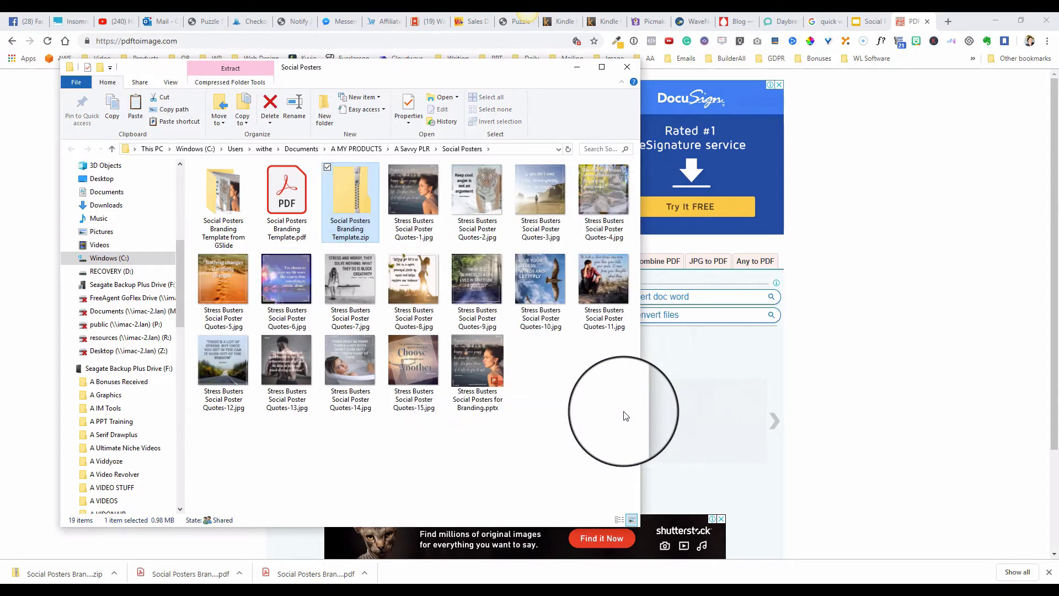
pyautogui.click(230, 200)
pyautogui.doubleClick(230, 197)
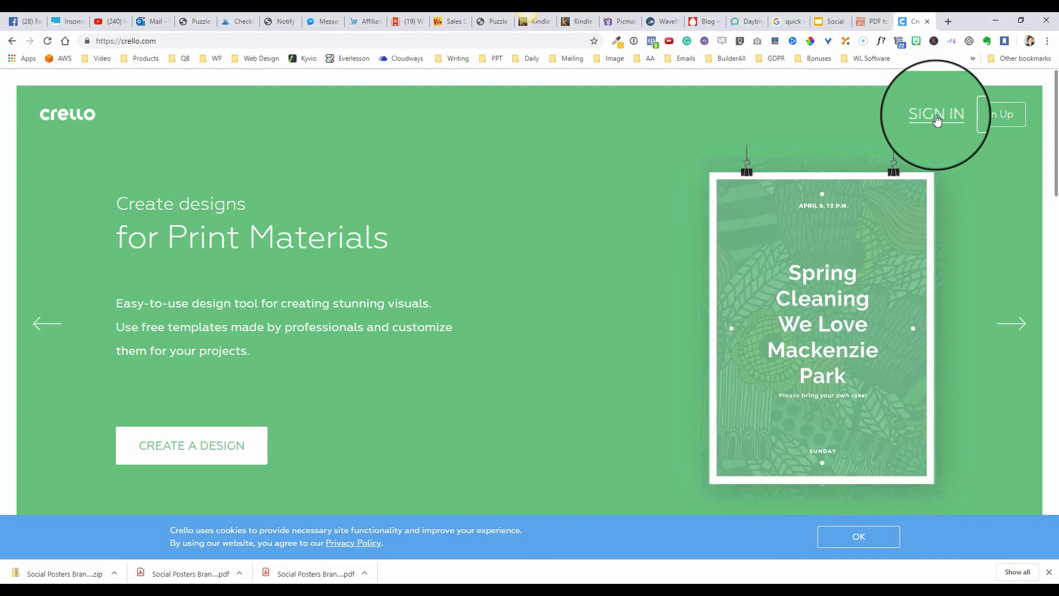
# Step: Sign in to Crello with the saved account and set the new design's custom dimensions to 1080 by 1080 pixels
pyautogui.click(932, 116)
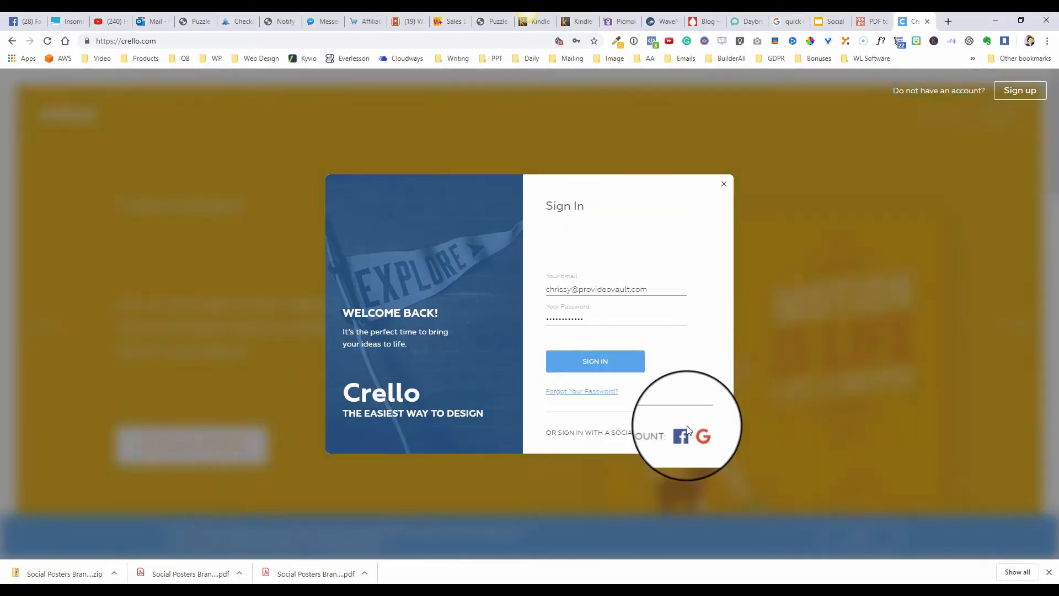
pyautogui.click(606, 365)
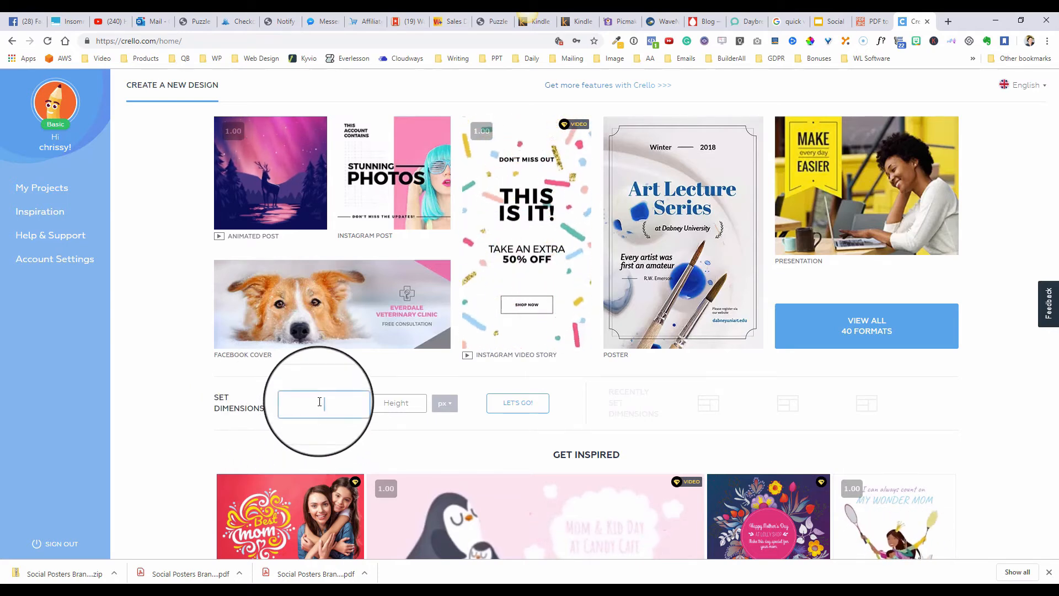
pyautogui.write('1080')
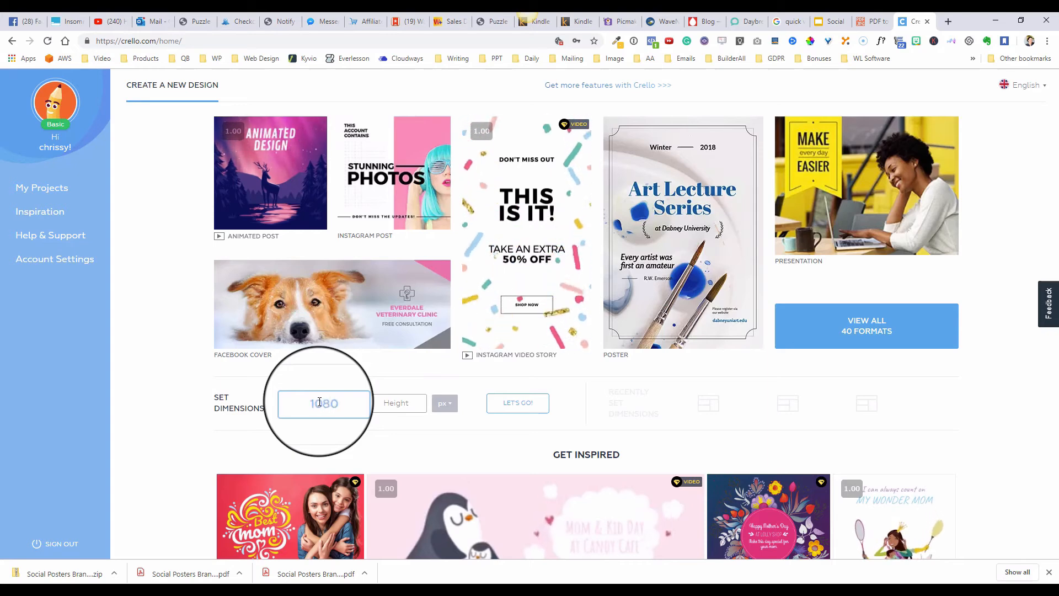
pyautogui.press('Tab')
pyautogui.write('1080')
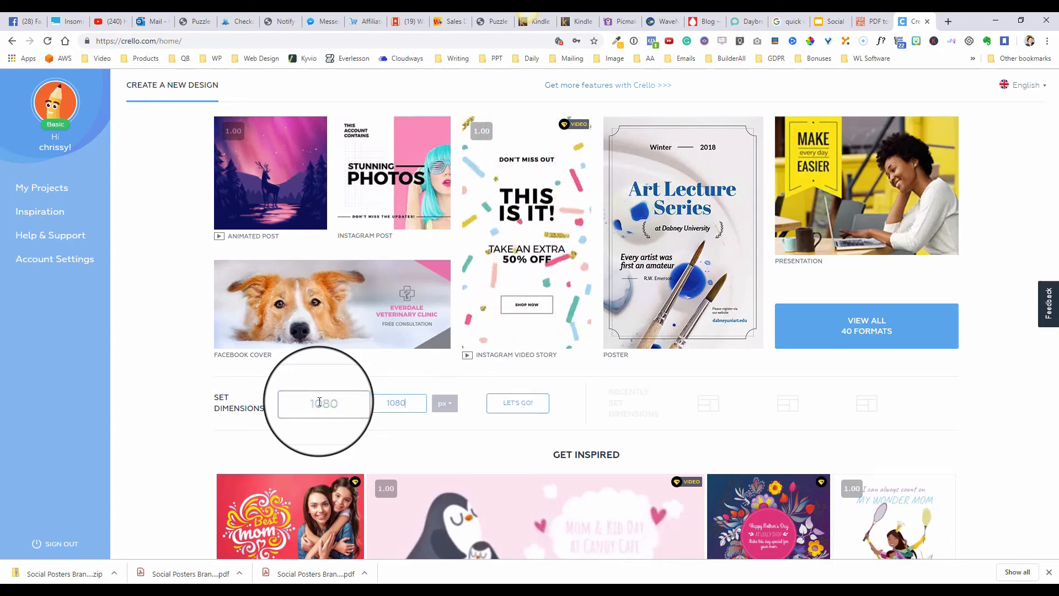
pyautogui.click(446, 407)
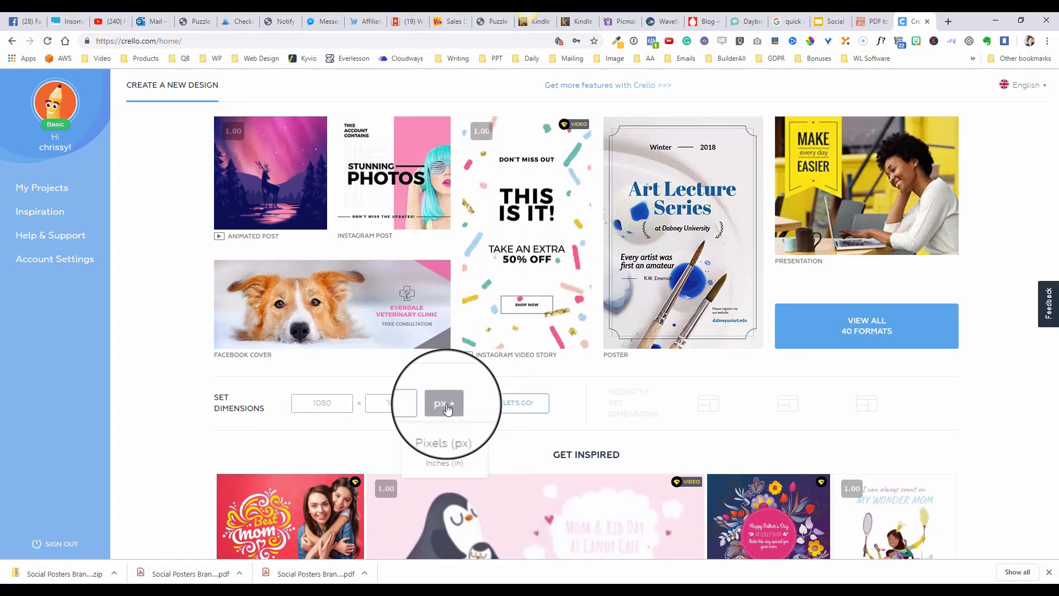
pyautogui.click(440, 435)
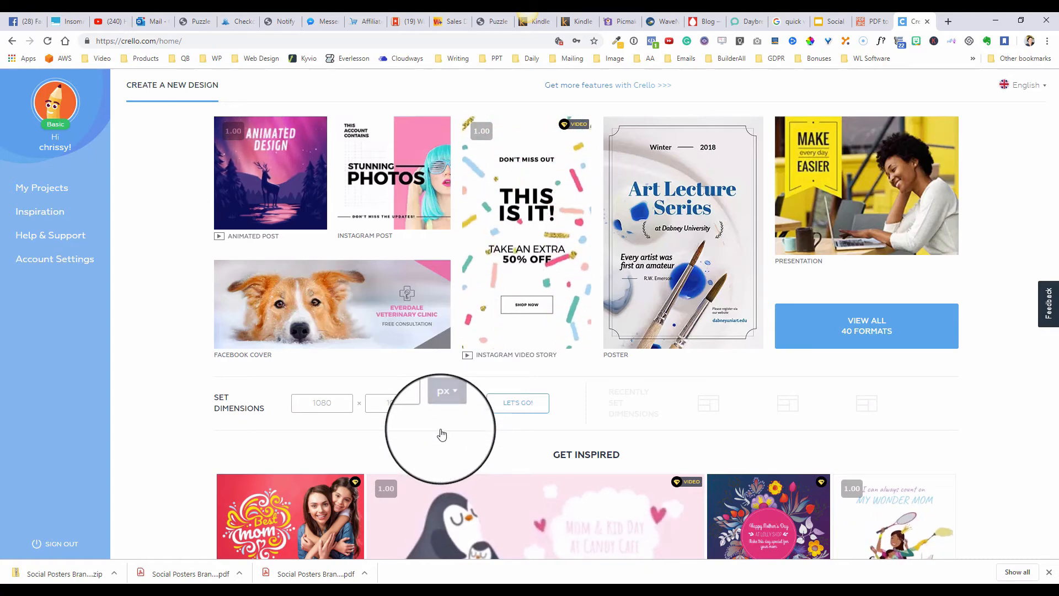
# Step: Create the 1080 by 1080 px design, add an uploads folder named Stress Busters Quotes, and open that folder
pyautogui.click(521, 405)
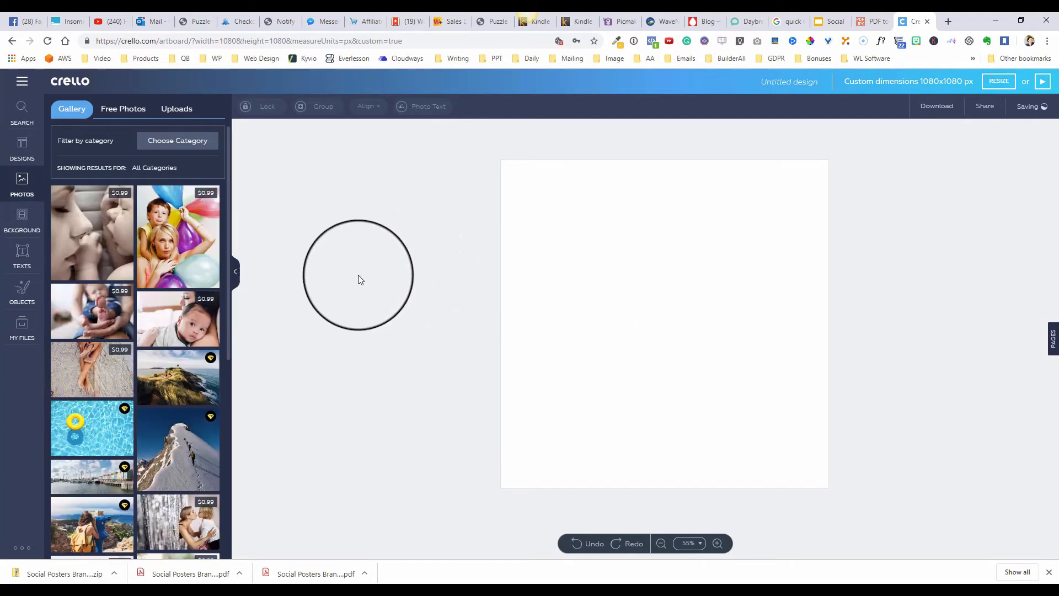
pyautogui.click(171, 111)
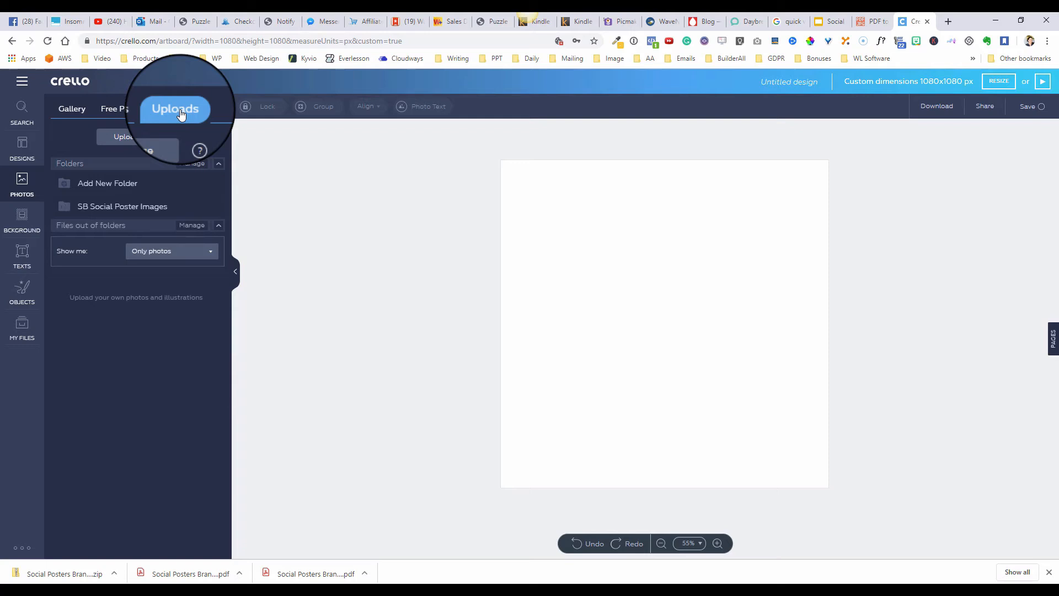
pyautogui.click(119, 188)
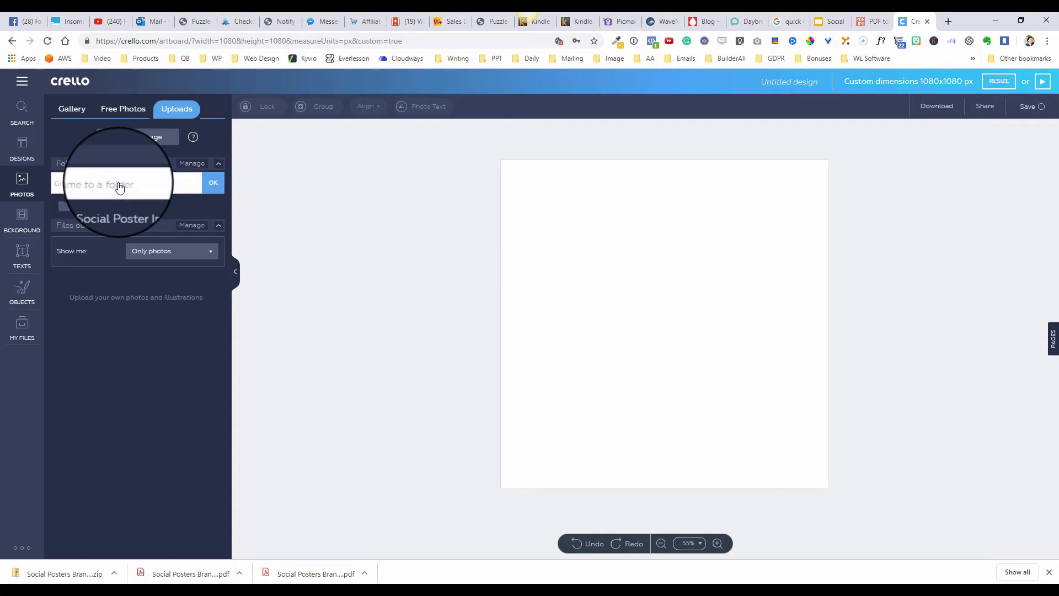
pyautogui.write('Stress Busters Quotes')
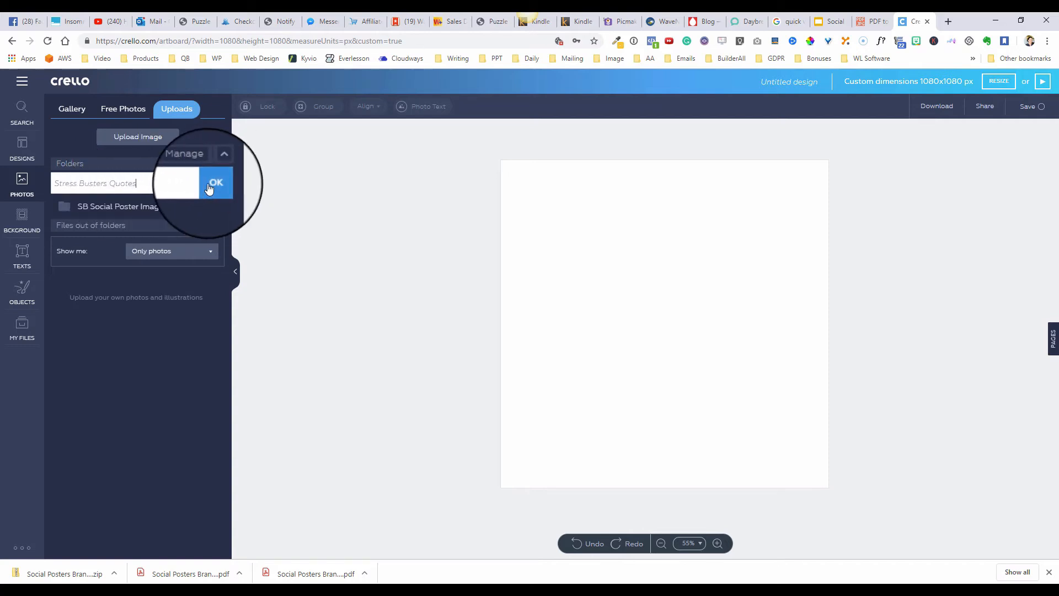
pyautogui.click(209, 187)
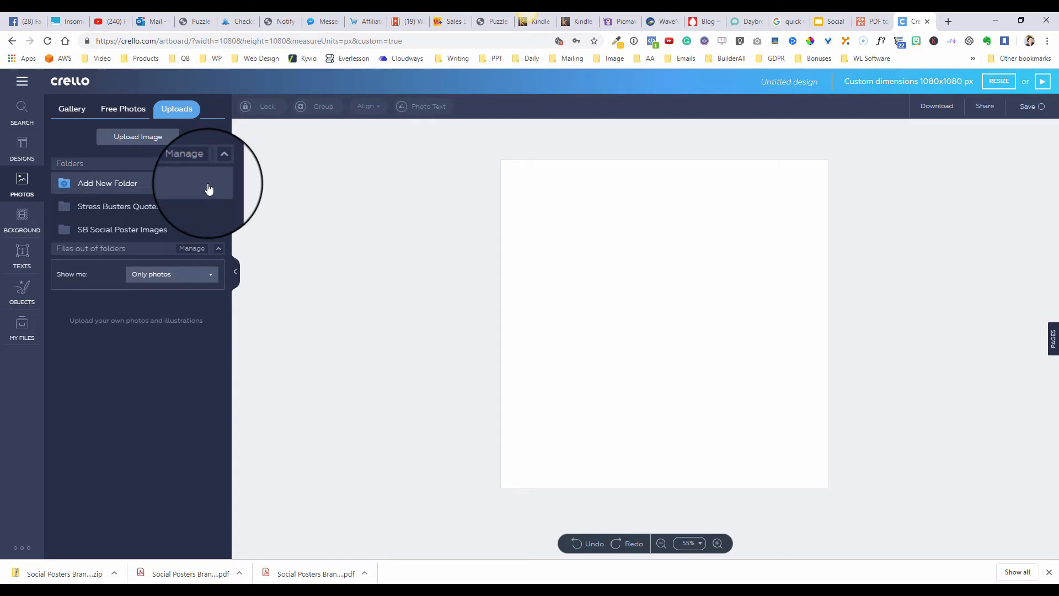
pyautogui.click(130, 215)
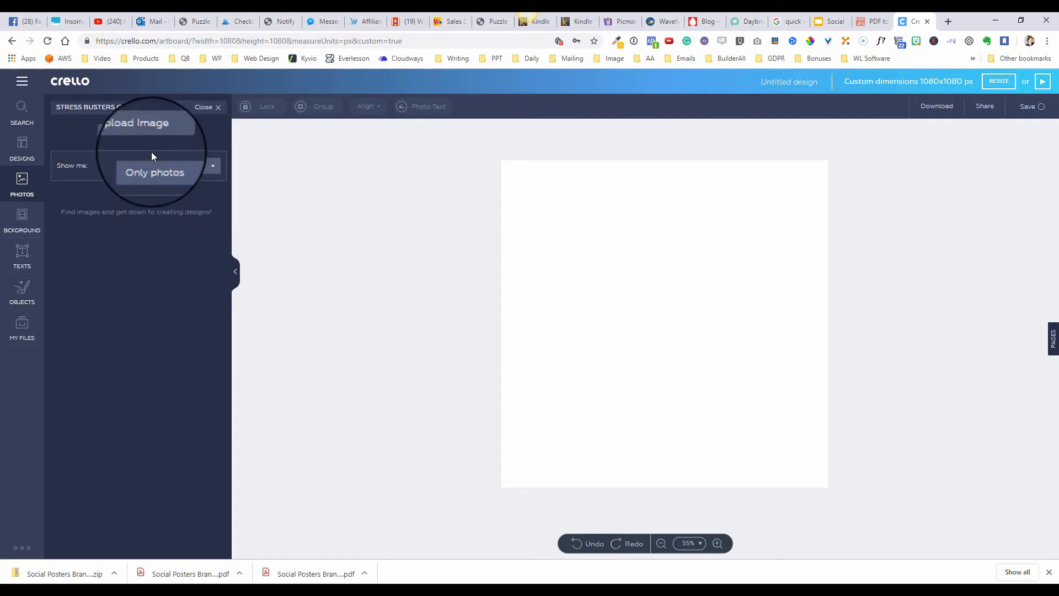
# Step: Upload Stress Busters Social Poster Quotes-1.jpg through Quotes-15.jpg into the folder, leaving out the Social Posters Branding Template from GSlide subfolder
pyautogui.click(150, 137)
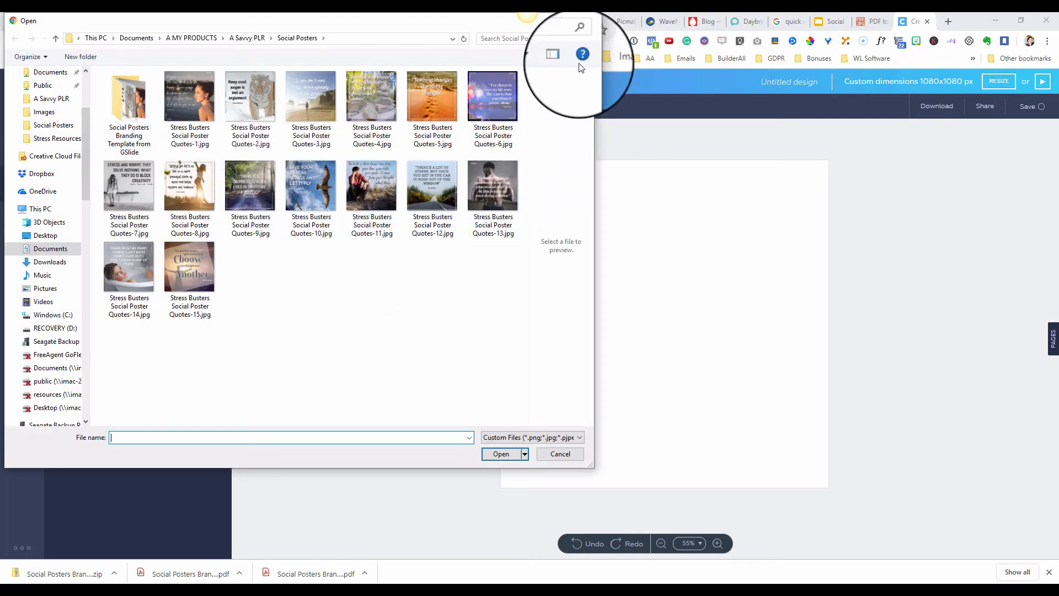
pyautogui.click(542, 57)
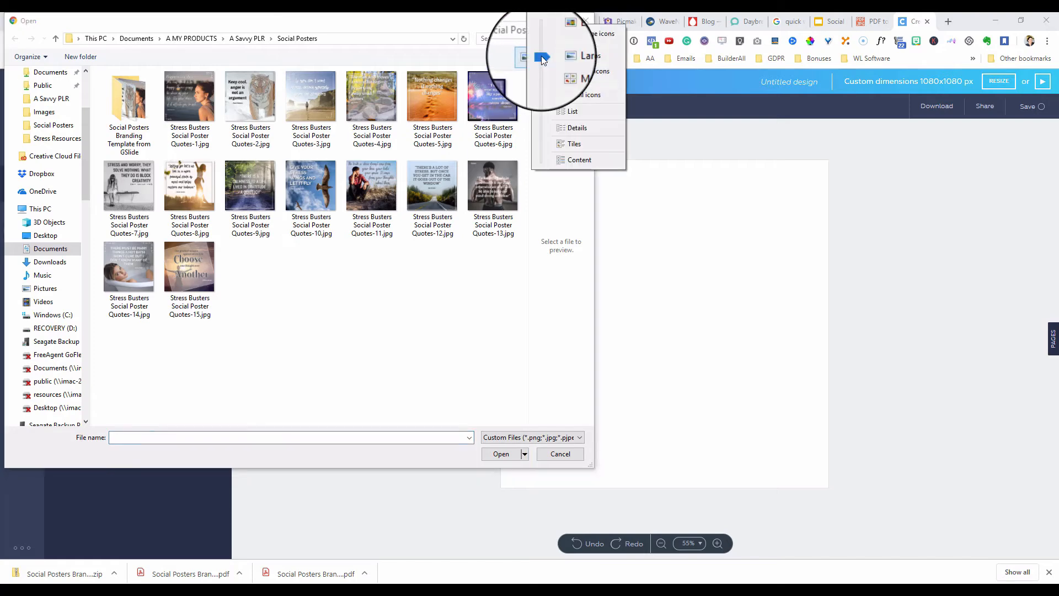
pyautogui.click(573, 128)
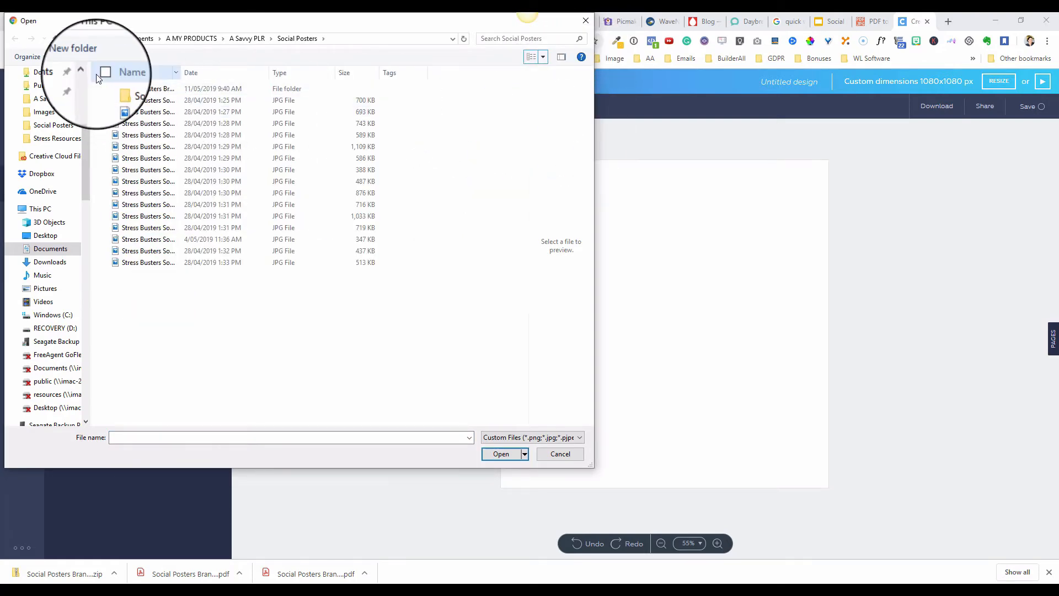
pyautogui.click(102, 74)
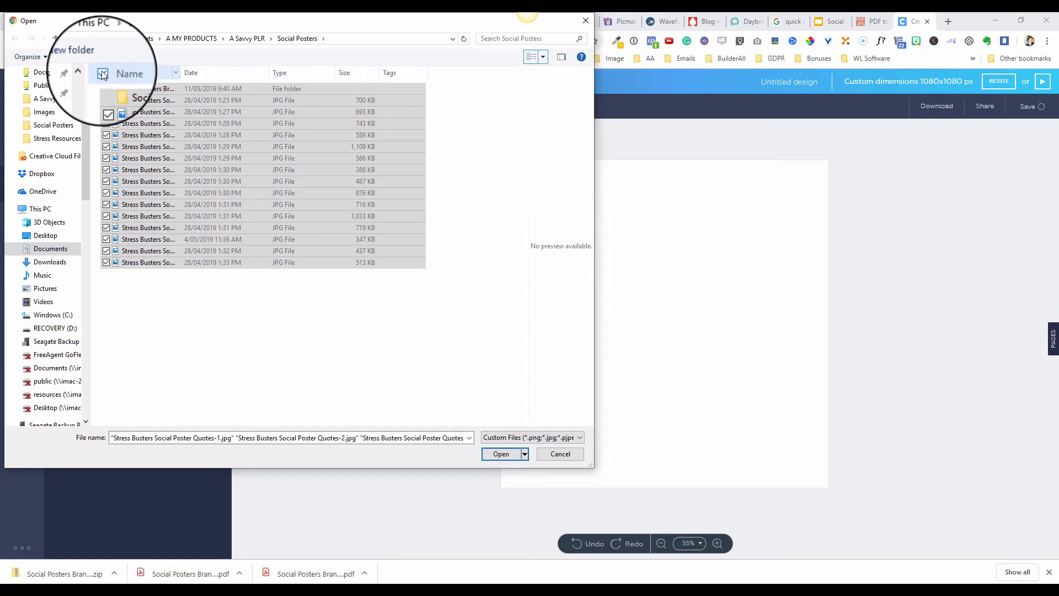
pyautogui.moveTo(180, 72); pyautogui.dragTo(279, 93)
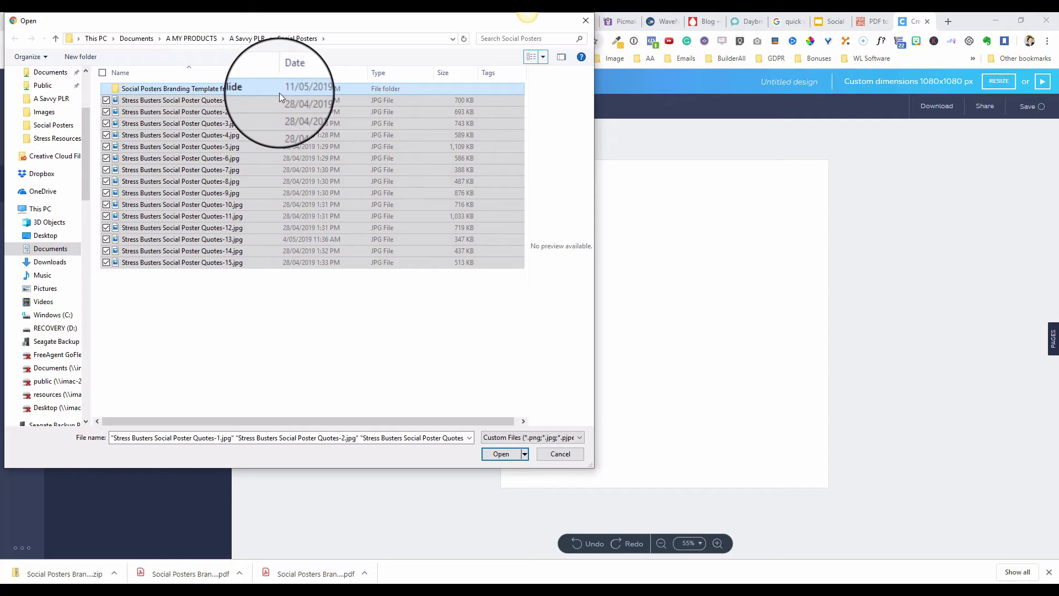
pyautogui.click(500, 453)
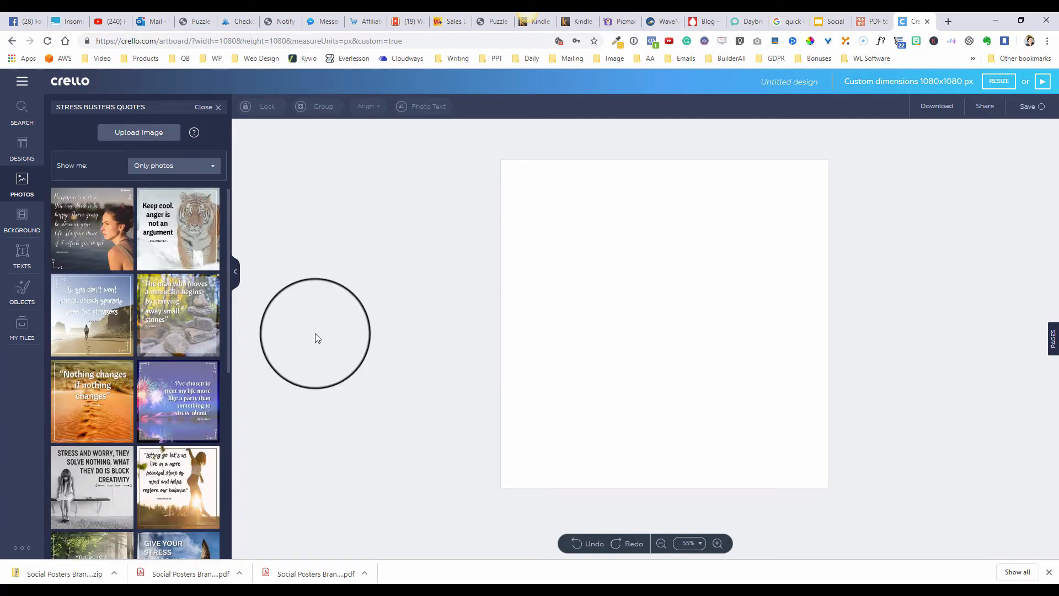
# Step: Place the "Happiness is a choice" poster on the blank page and enlarge it to fill the whole canvas
pyautogui.scroll(-10, 146, 339)
pyautogui.scroll(9, 151, 339)
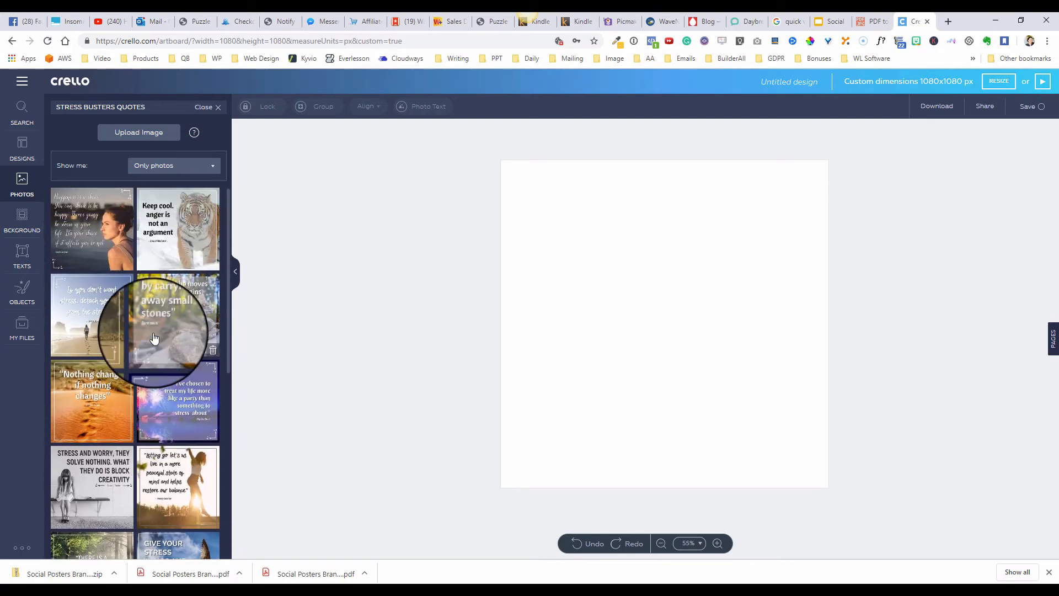
pyautogui.click(113, 232)
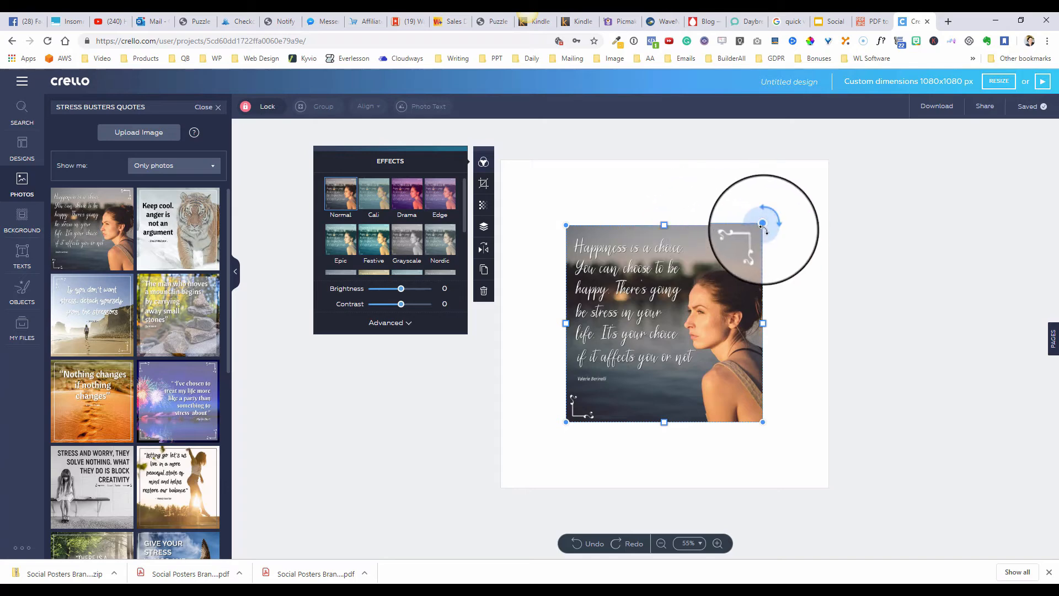
pyautogui.moveTo(762, 225); pyautogui.dragTo(839, 165)
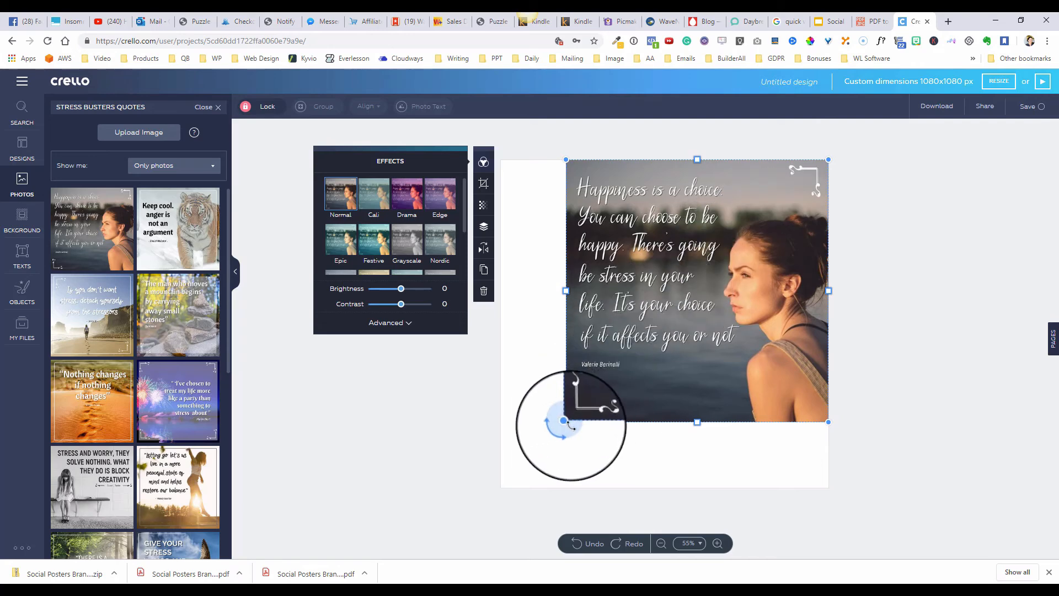
pyautogui.moveTo(568, 422); pyautogui.dragTo(512, 495)
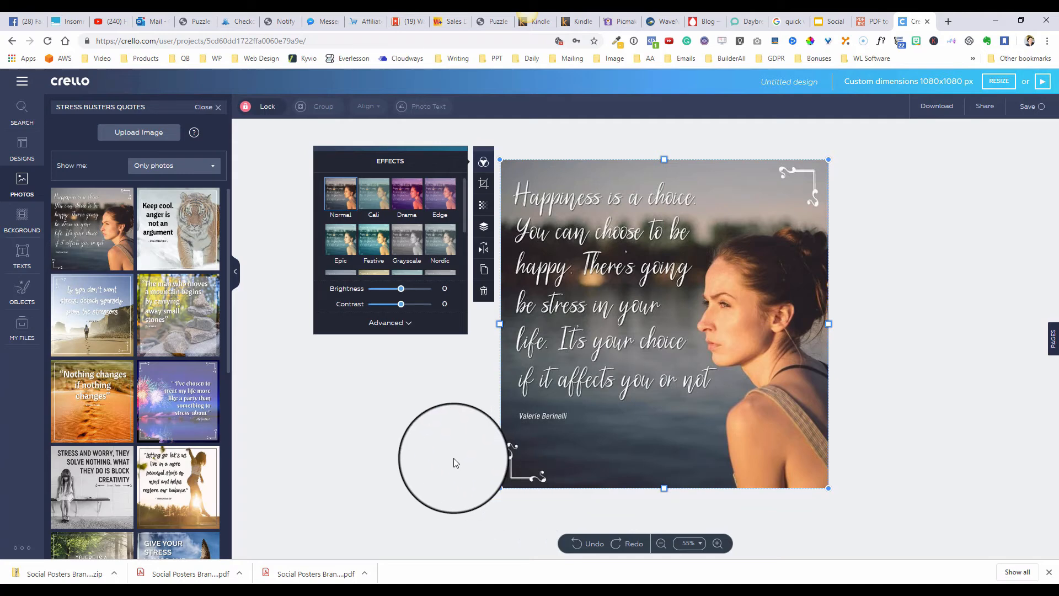
# Step: Add subheading text with the website address, widen it to fit one line, and centre it along the poster's bottom edge
pyautogui.click(22, 253)
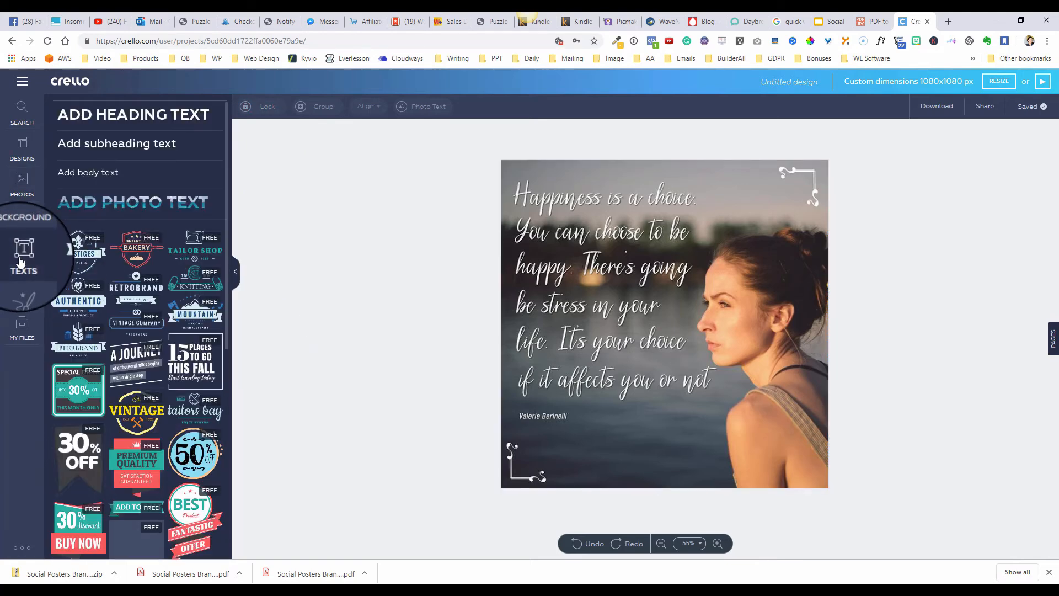
pyautogui.click(160, 145)
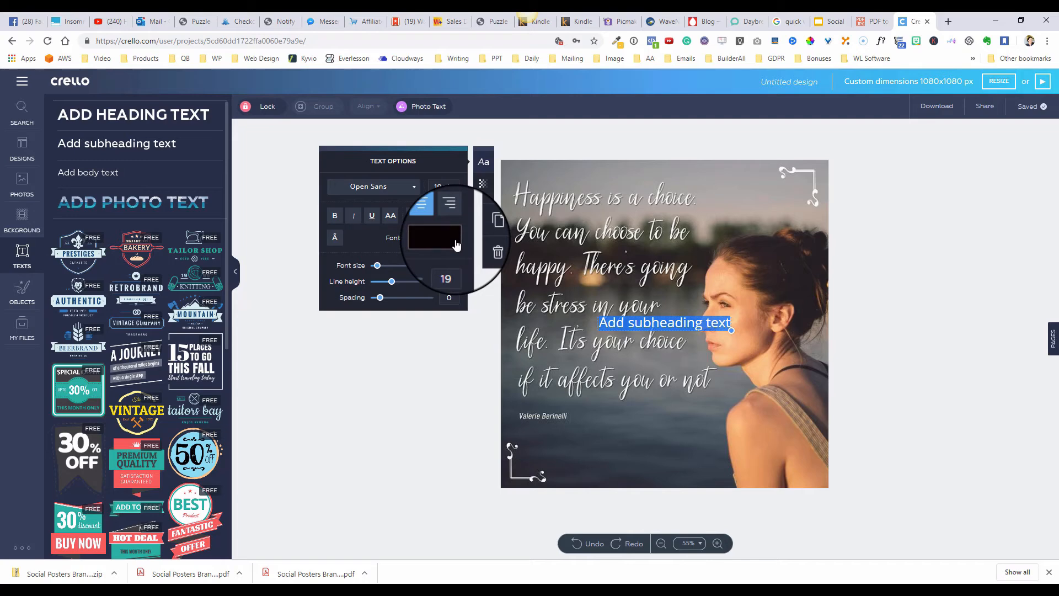
pyautogui.write('www.')
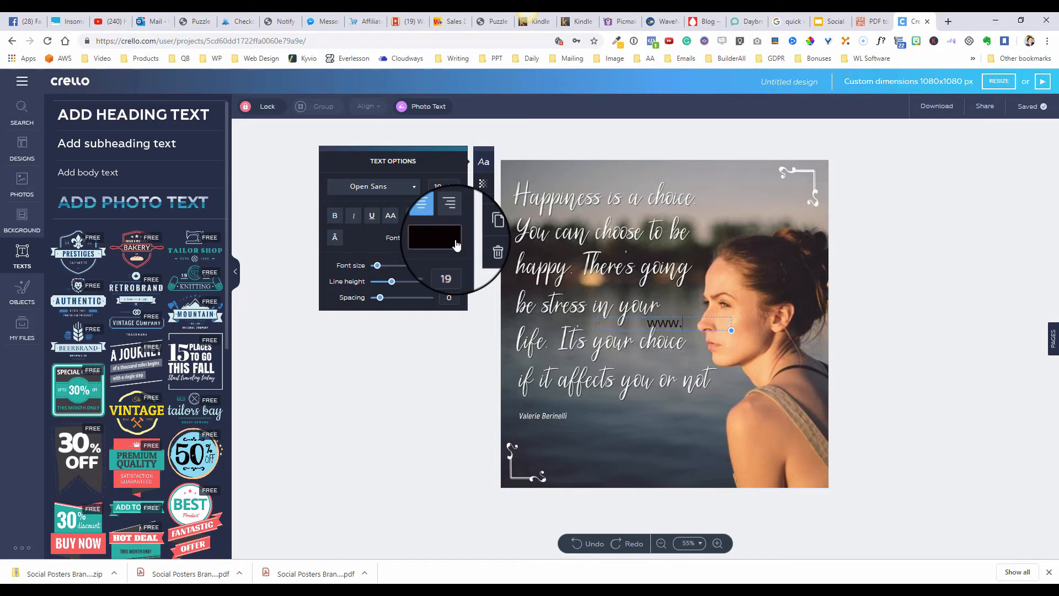
pyautogui.write('ChrissyWithers.com')
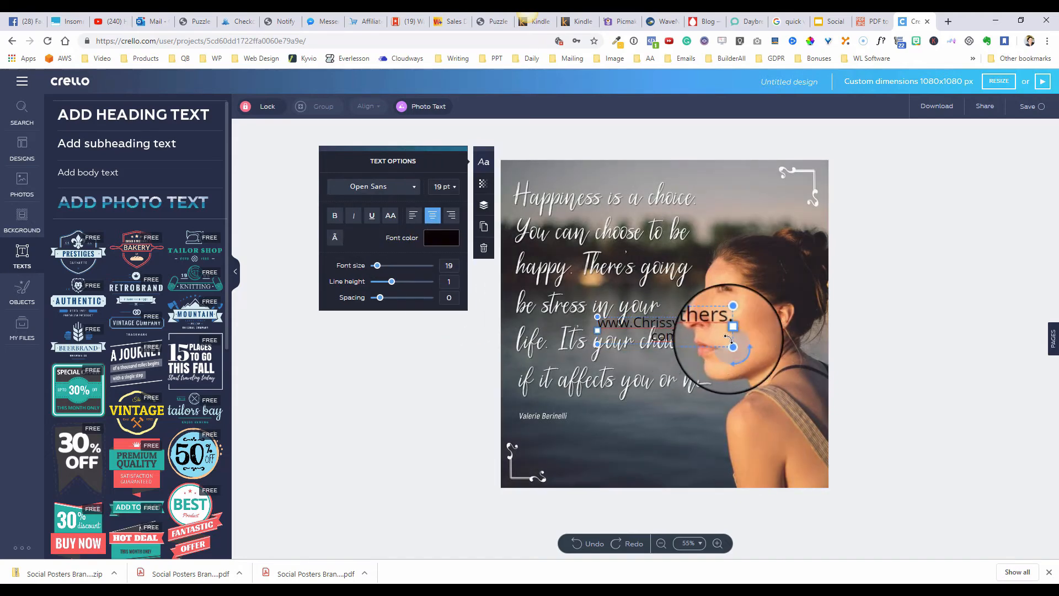
pyautogui.moveTo(731, 330); pyautogui.dragTo(767, 330)
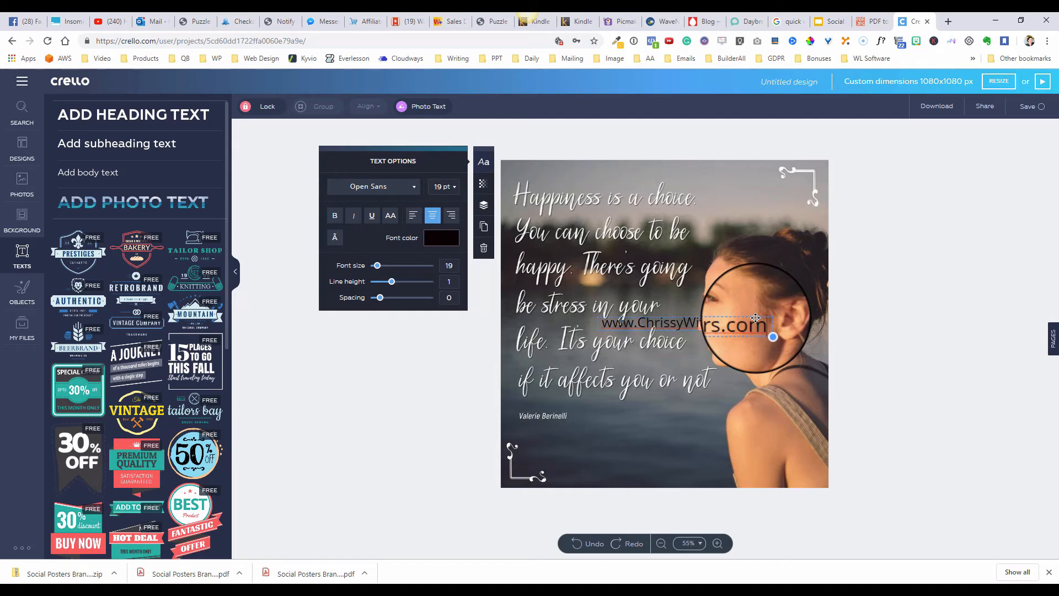
pyautogui.moveTo(755, 317); pyautogui.dragTo(735, 466)
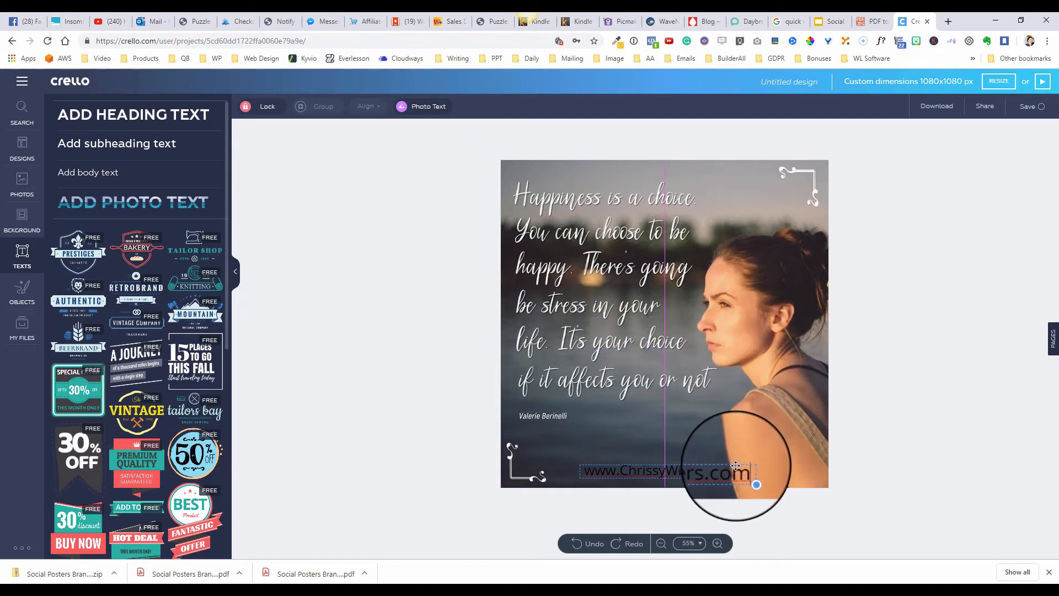
# Step: Format the website address in white at 14 pt and shift it slightly lower on the poster
pyautogui.click(446, 245)
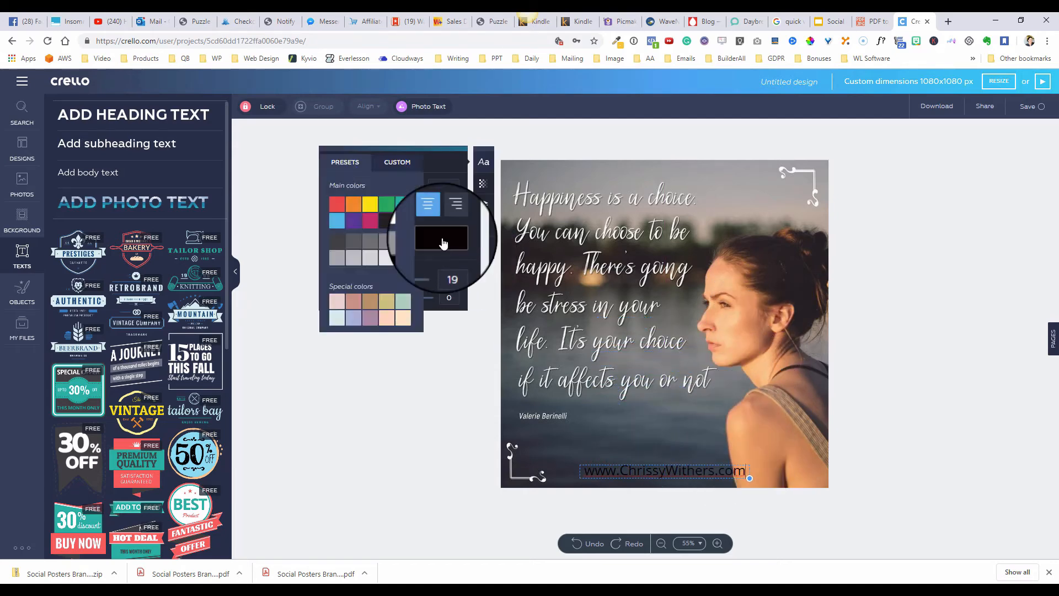
pyautogui.click(404, 222)
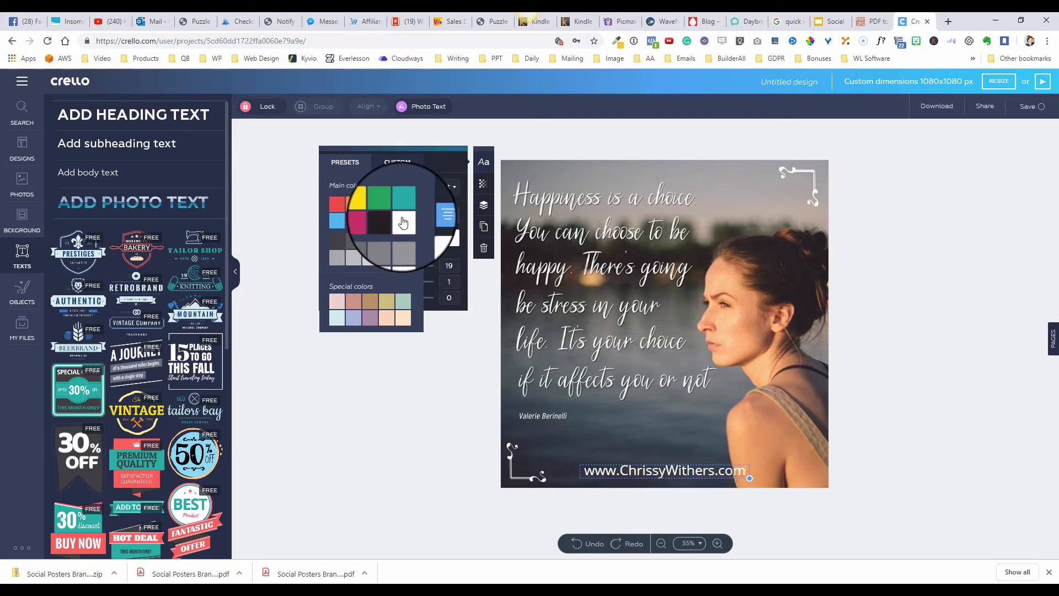
pyautogui.click(441, 186)
pyautogui.click(454, 191)
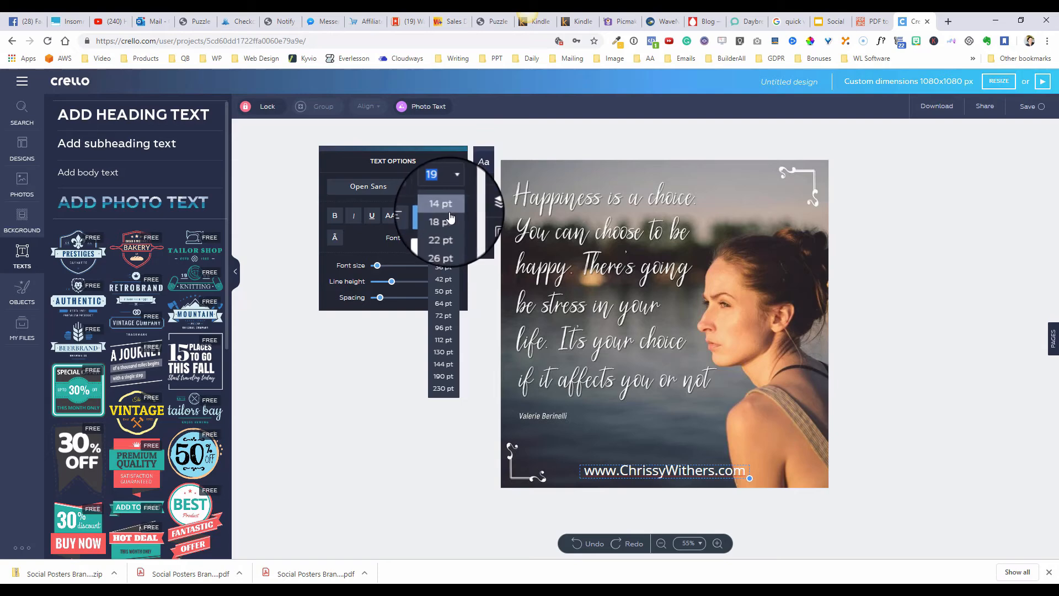
pyautogui.click(440, 206)
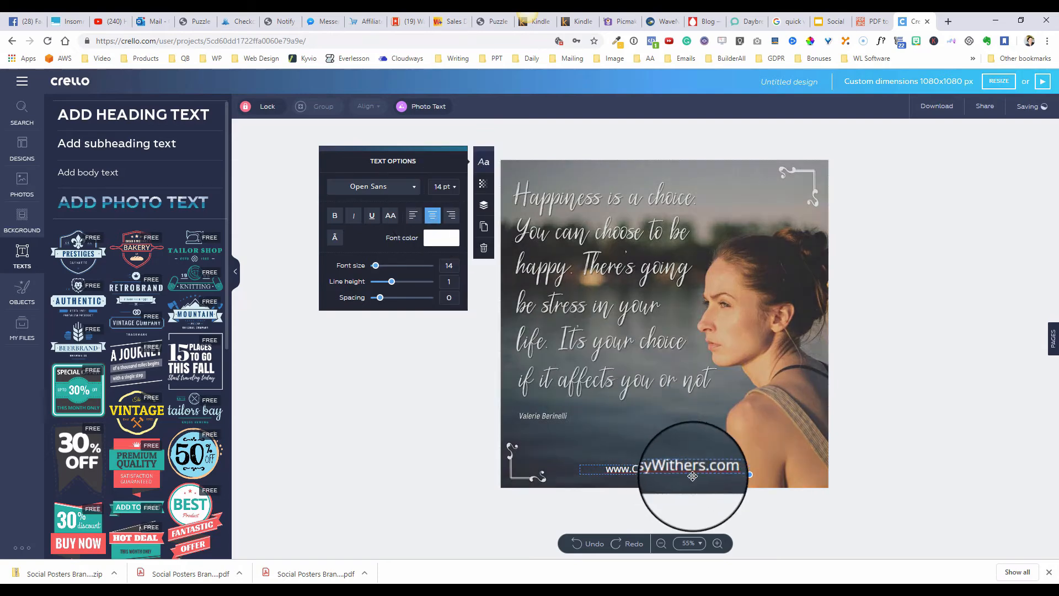
pyautogui.moveTo(715, 463); pyautogui.dragTo(715, 468)
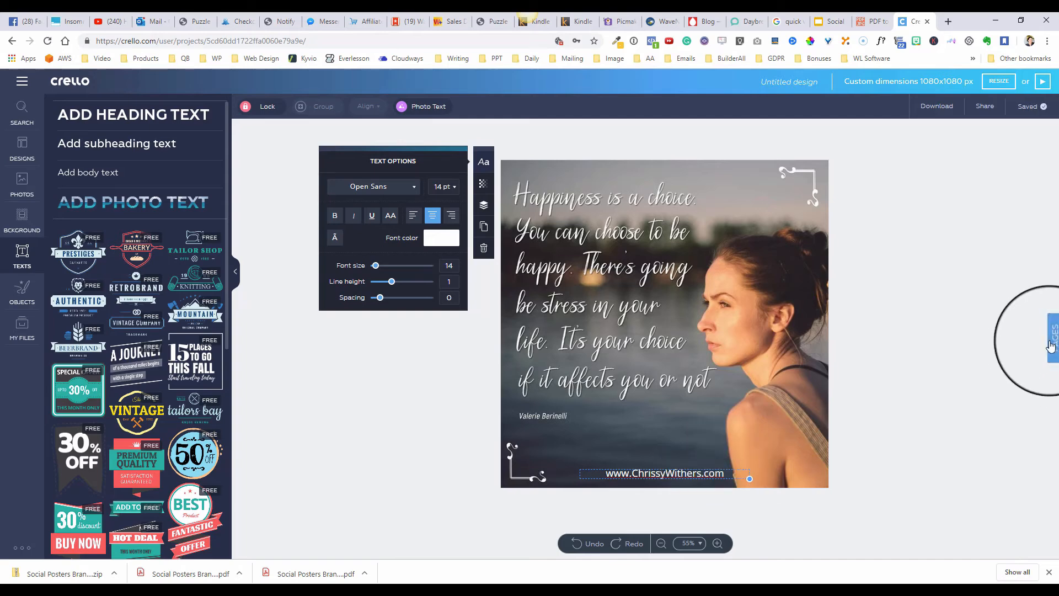
# Step: Duplicate the branded page and delete the "Happiness is a choice" image from the copy
pyautogui.click(1052, 348)
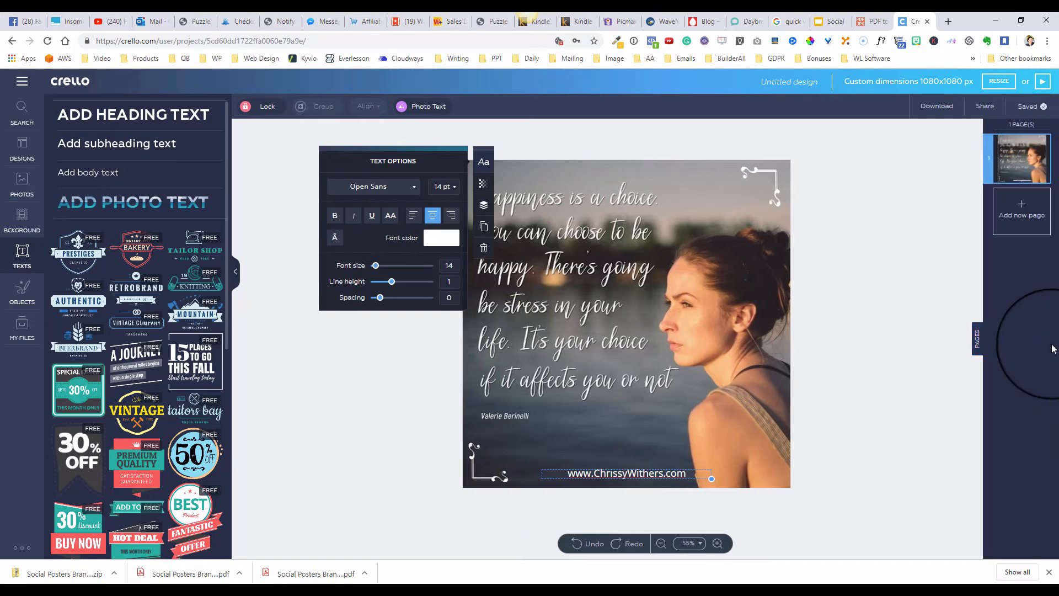
pyautogui.moveTo(1026, 177)
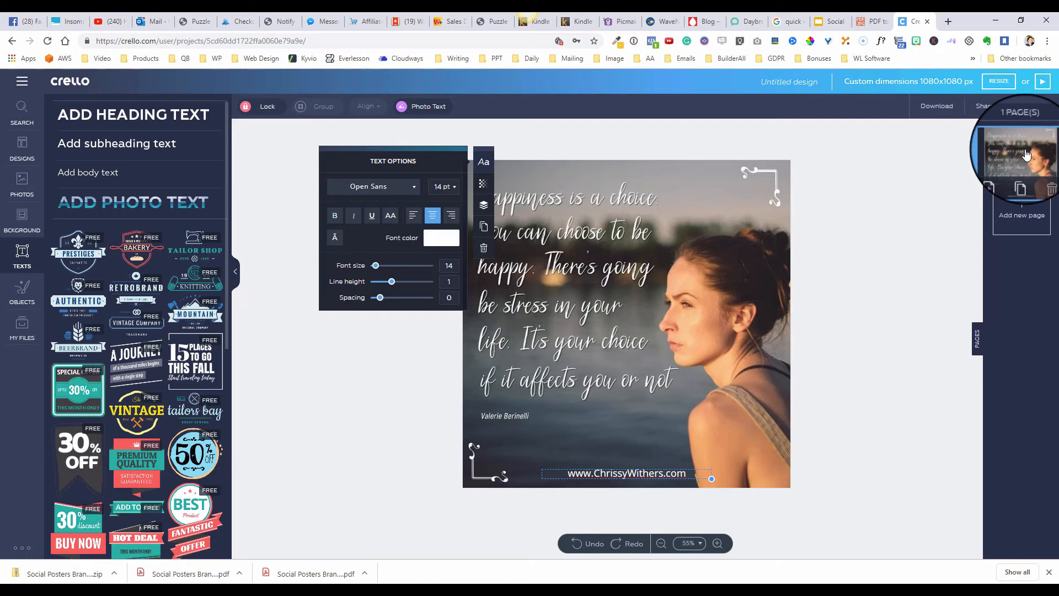
pyautogui.click(1023, 177)
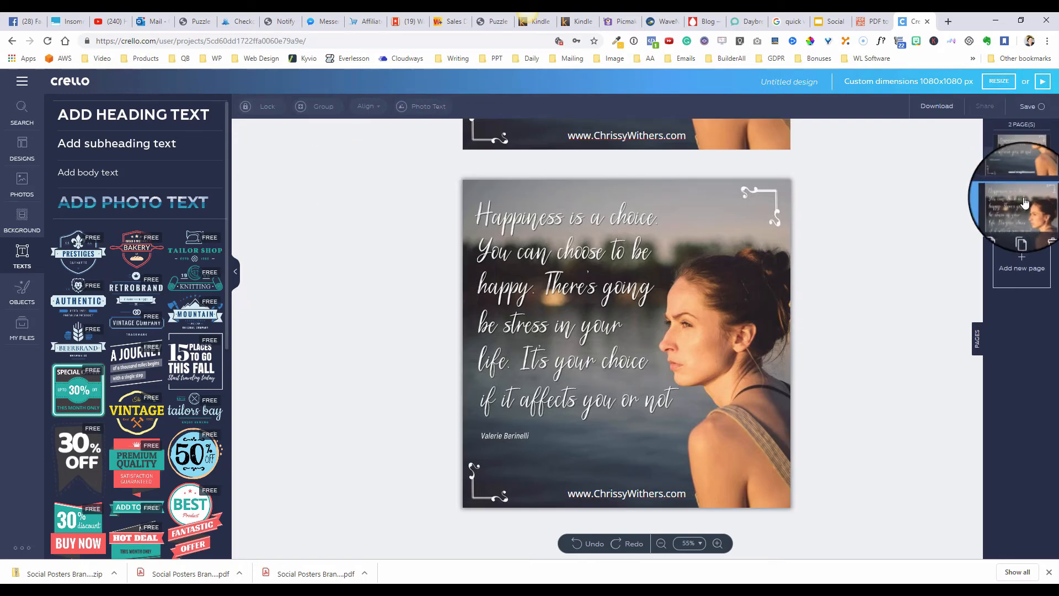
pyautogui.click(626, 331)
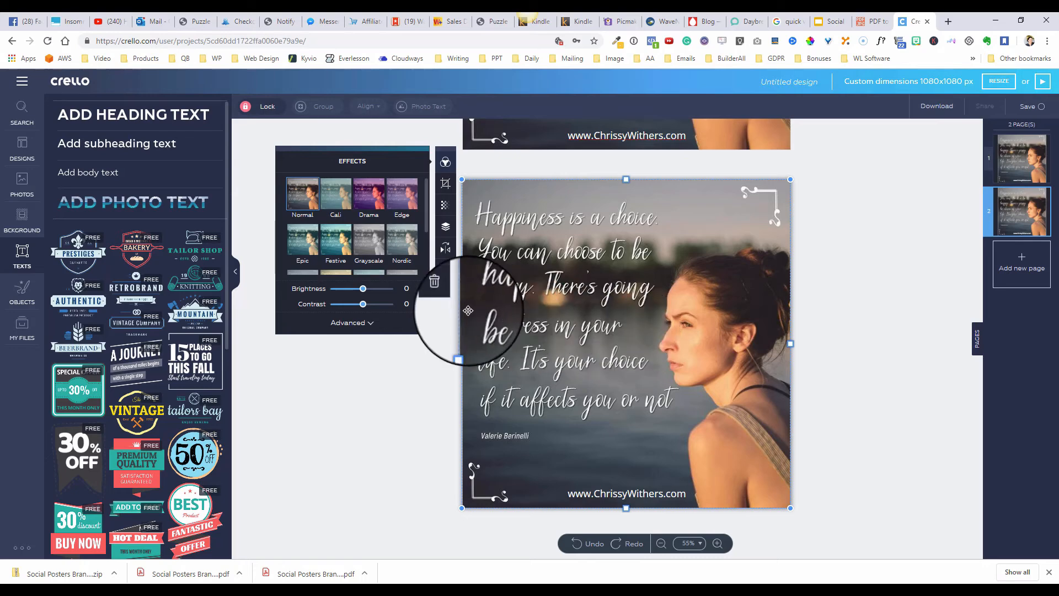
pyautogui.click(444, 291)
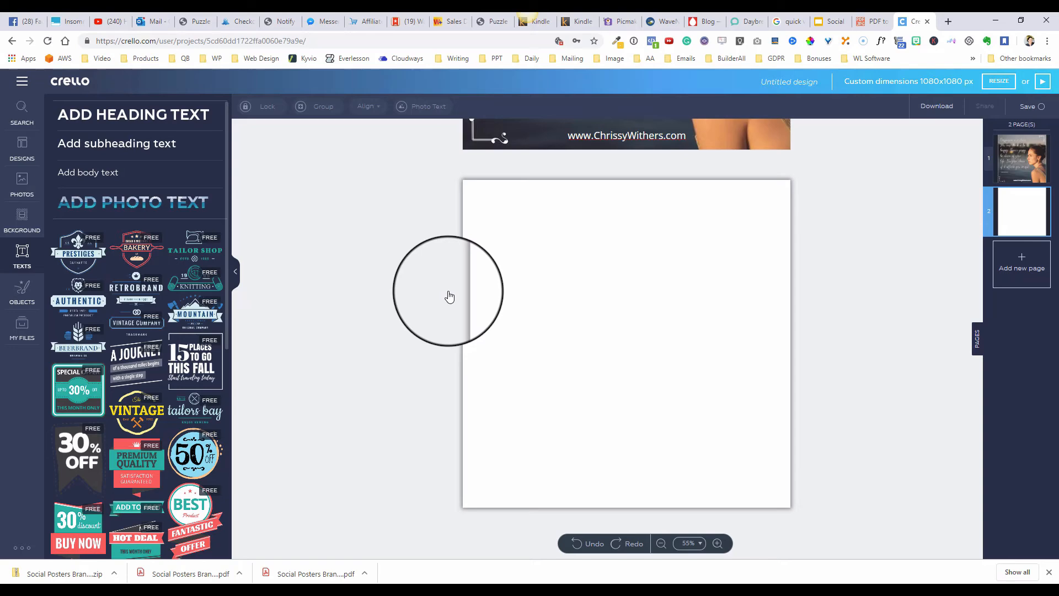
# Step: Place the "Keep cool" tiger poster on the second page, enlarge it to fill the canvas, and send it behind the website address
pyautogui.click(28, 324)
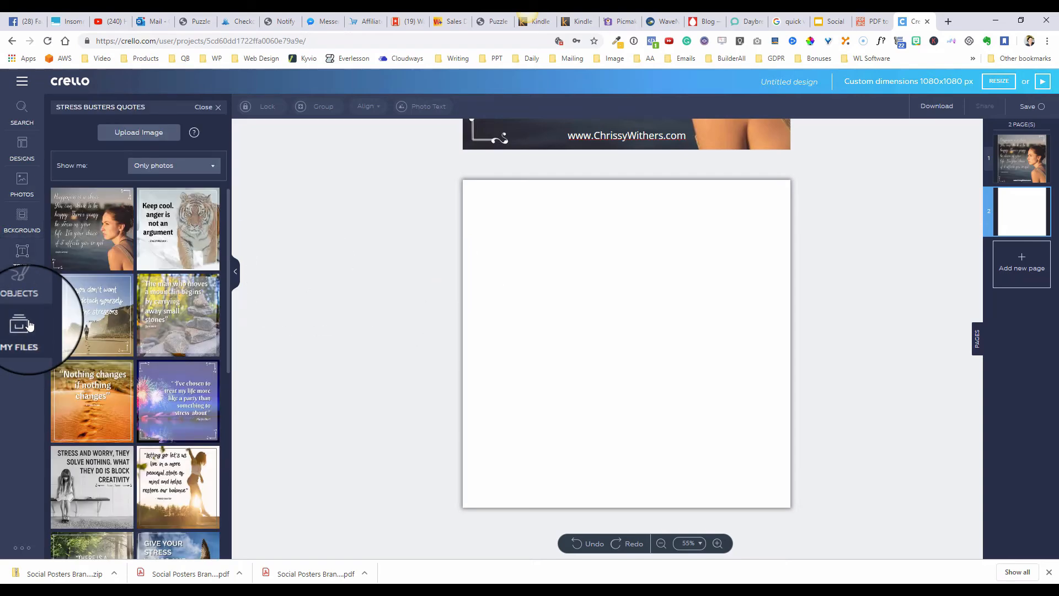
pyautogui.click(187, 238)
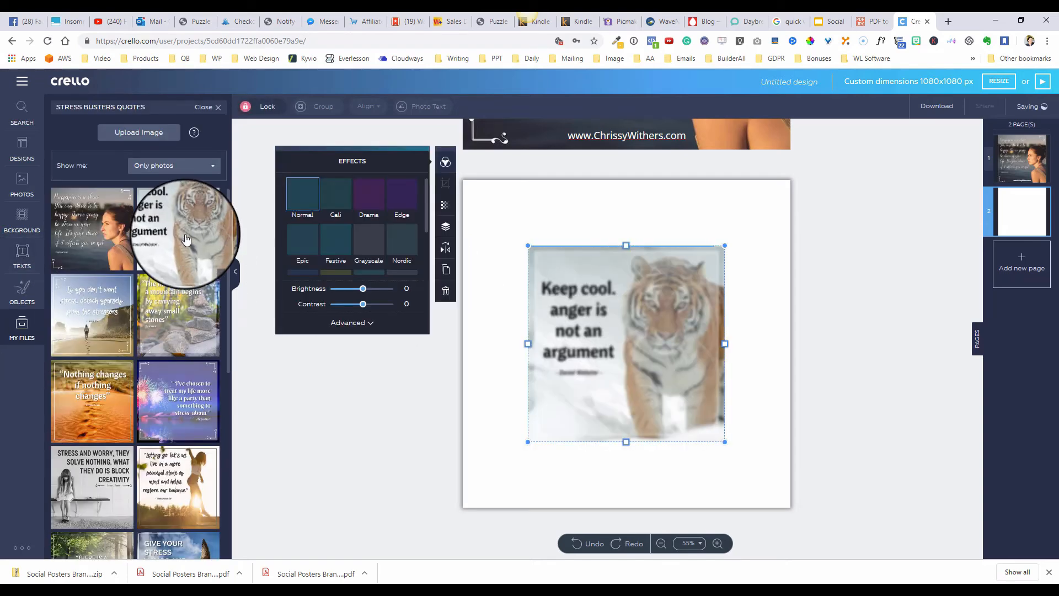
pyautogui.moveTo(724, 245); pyautogui.dragTo(796, 177)
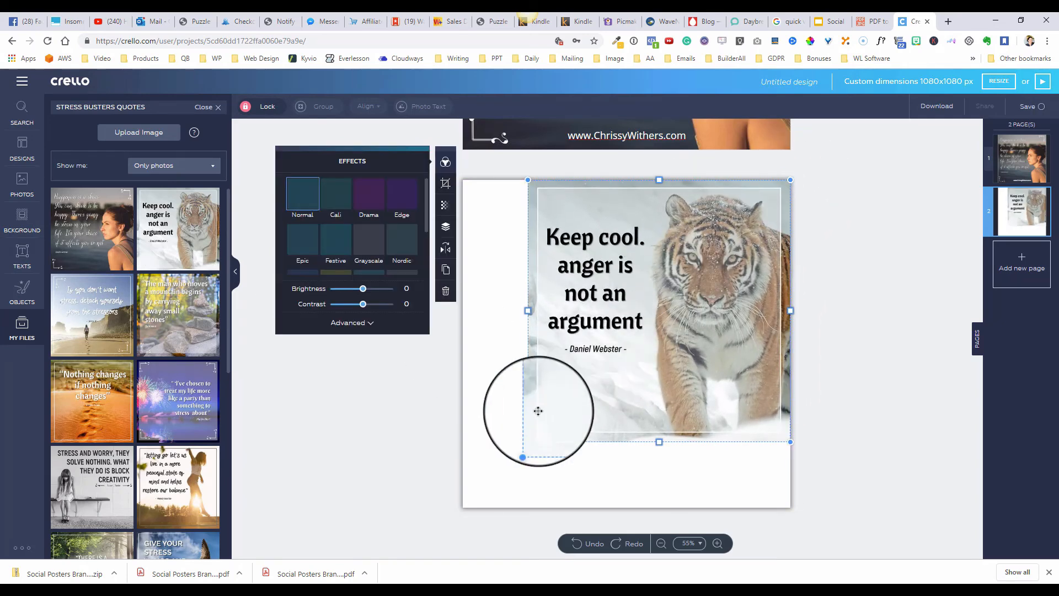
pyautogui.moveTo(528, 442); pyautogui.dragTo(465, 508)
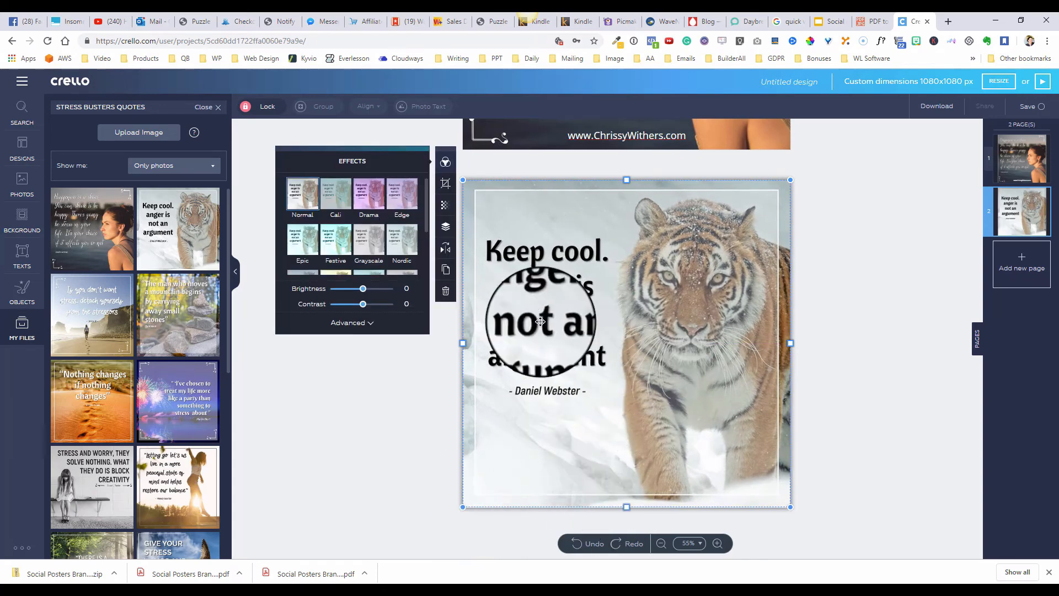
pyautogui.click(444, 231)
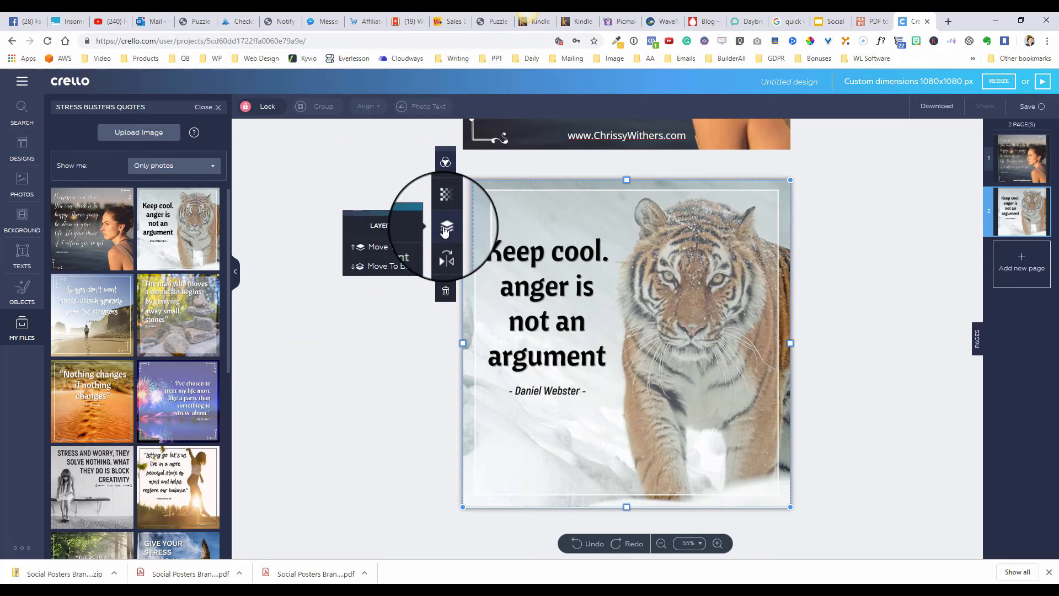
pyautogui.click(390, 268)
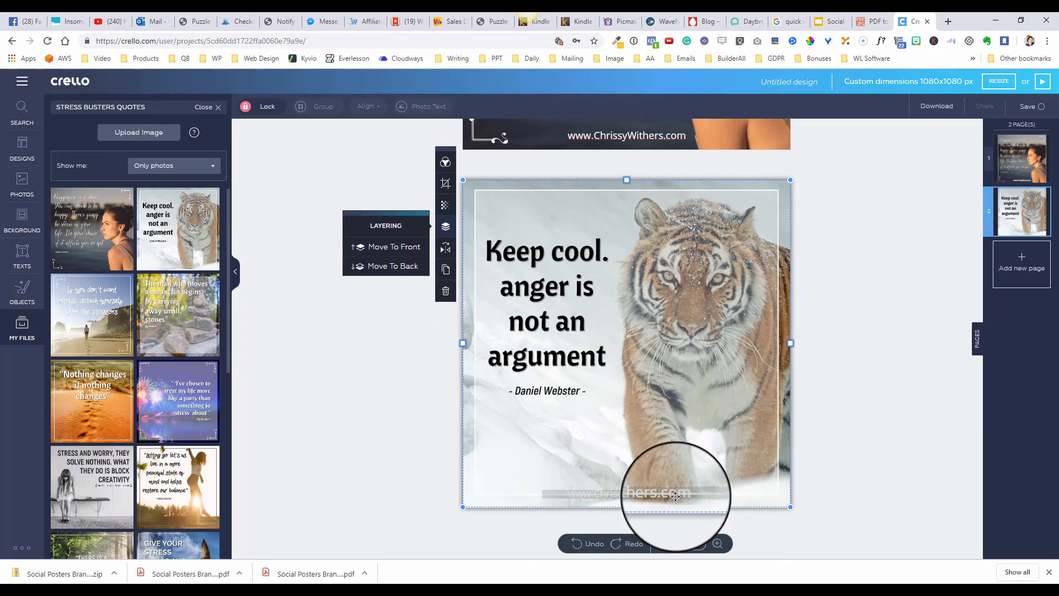
# Step: Raise the website address slightly above the tiger poster's bottom border and make its text black and bold
pyautogui.moveTo(675, 496); pyautogui.dragTo(676, 482)
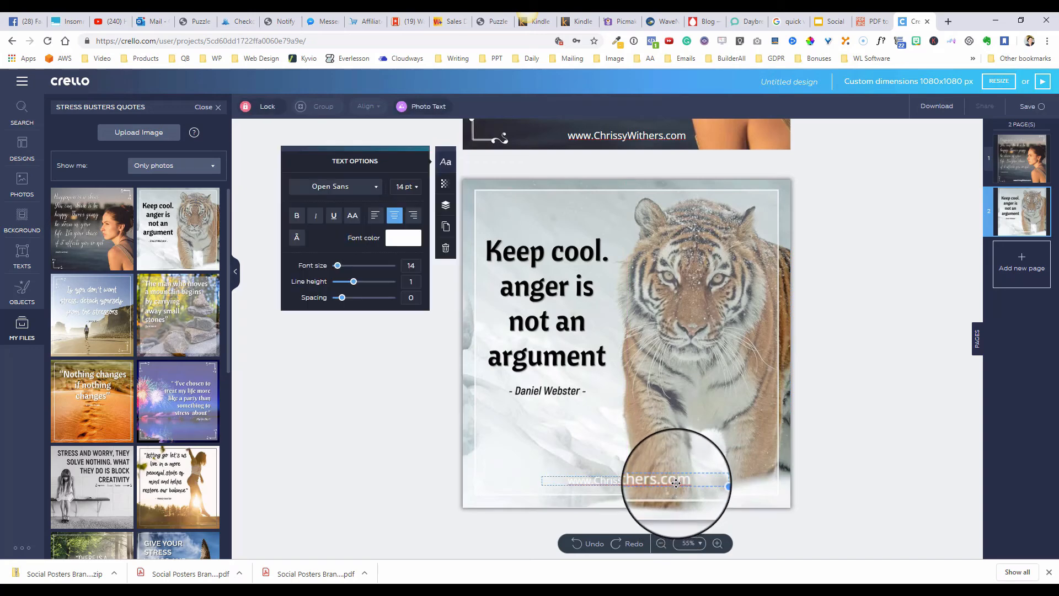
pyautogui.click(416, 243)
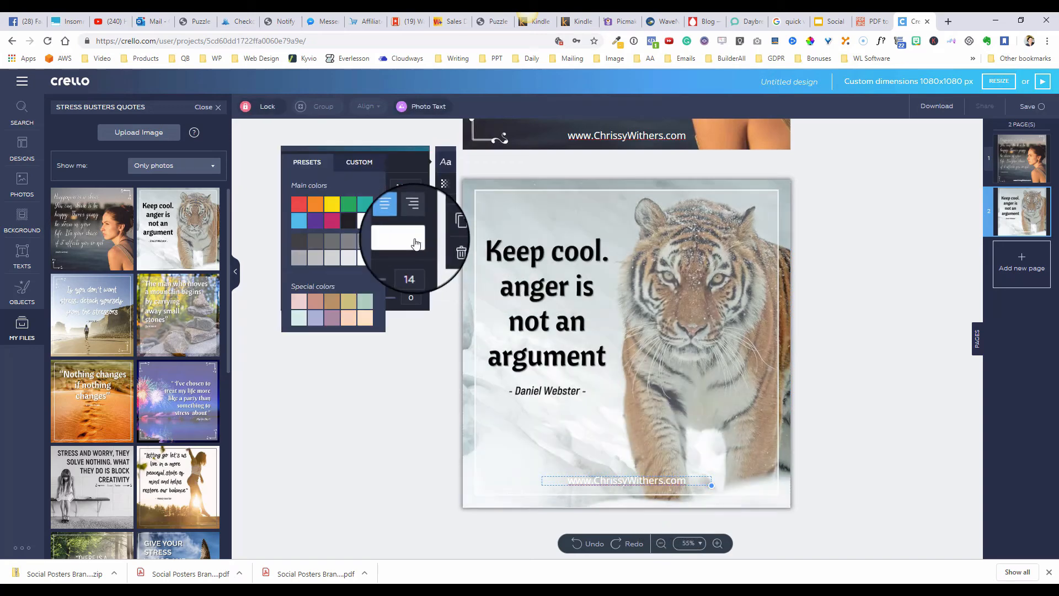
pyautogui.click(348, 224)
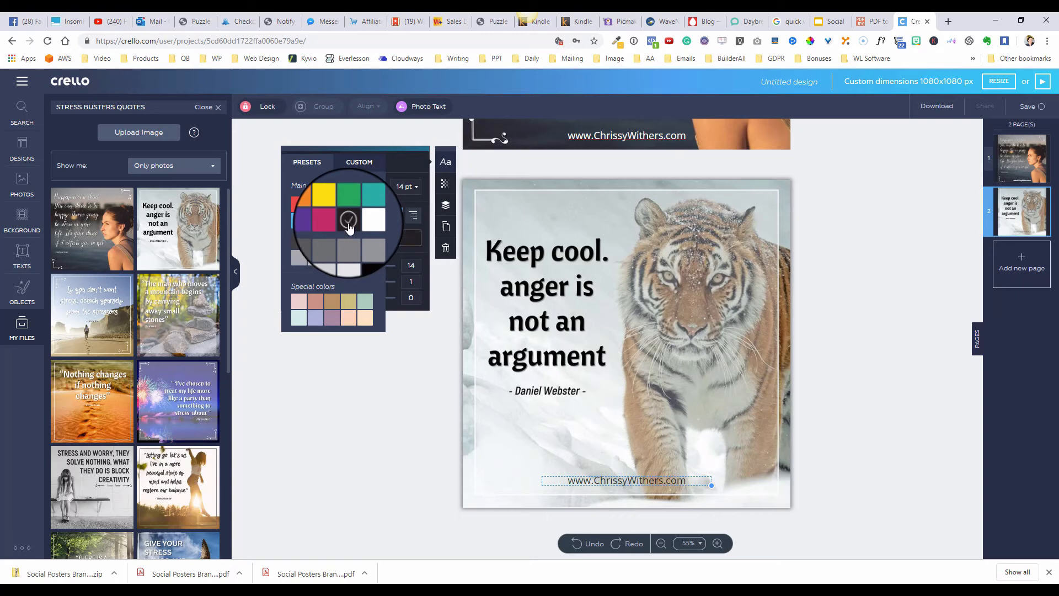
pyautogui.click(296, 217)
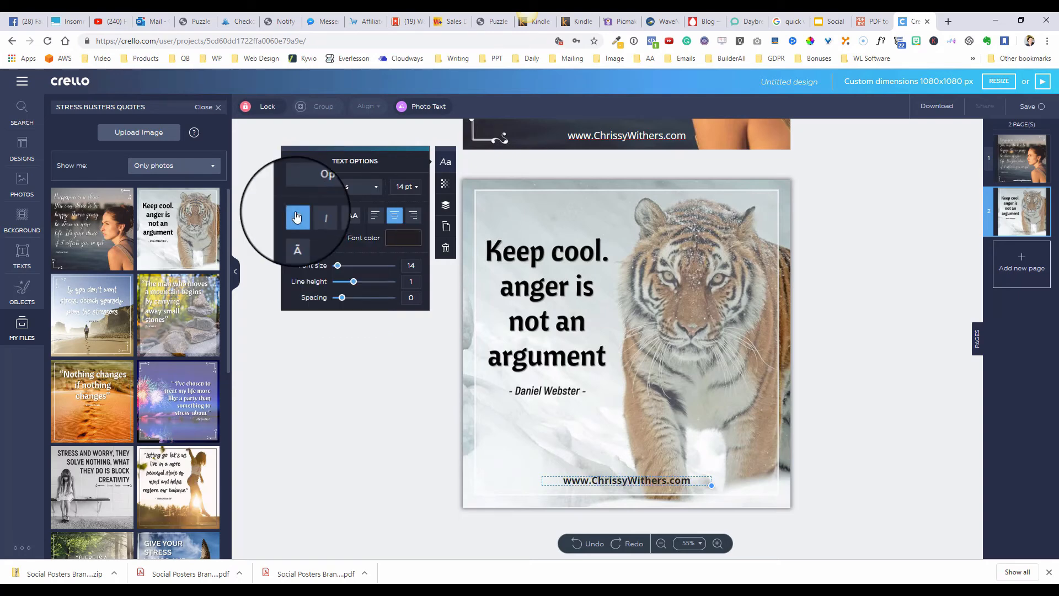
pyautogui.moveTo(698, 478); pyautogui.dragTo(699, 481)
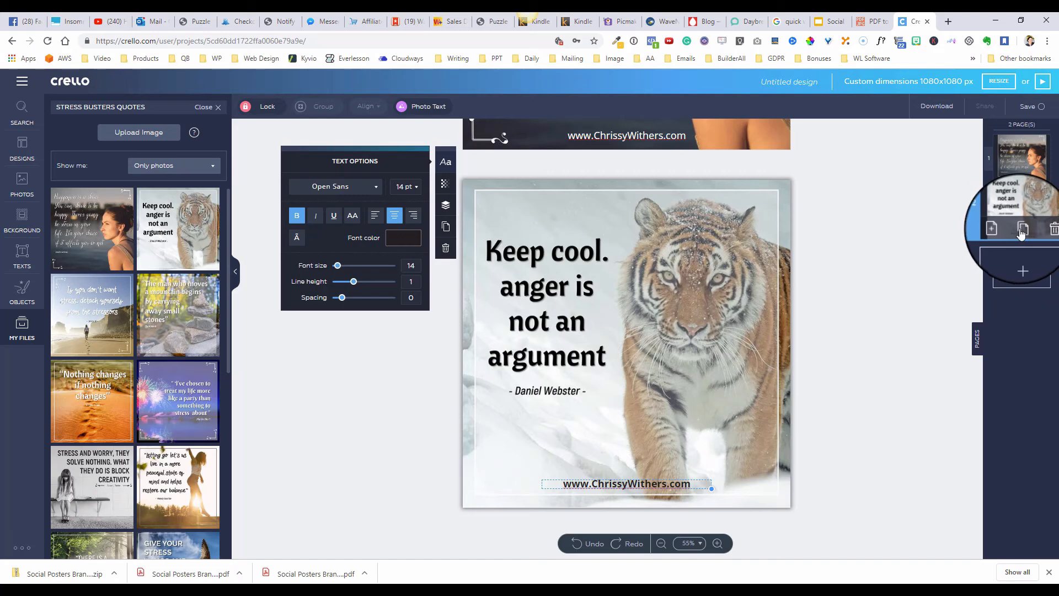
# Step: Duplicate the tiger poster page and delete the tiger image from the copy
pyautogui.click(1020, 229)
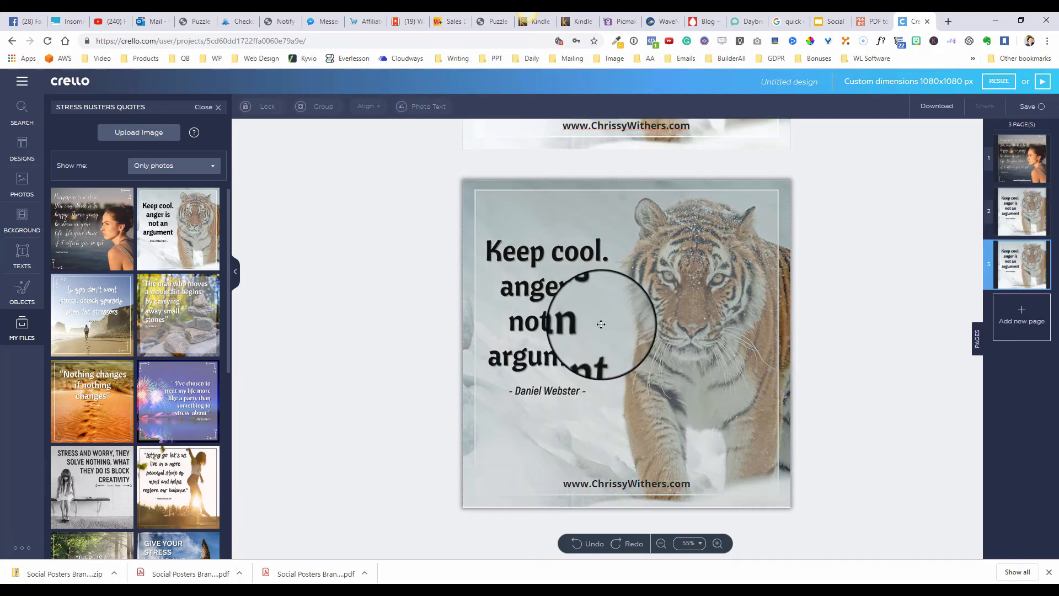
pyautogui.click(608, 321)
pyautogui.click(446, 291)
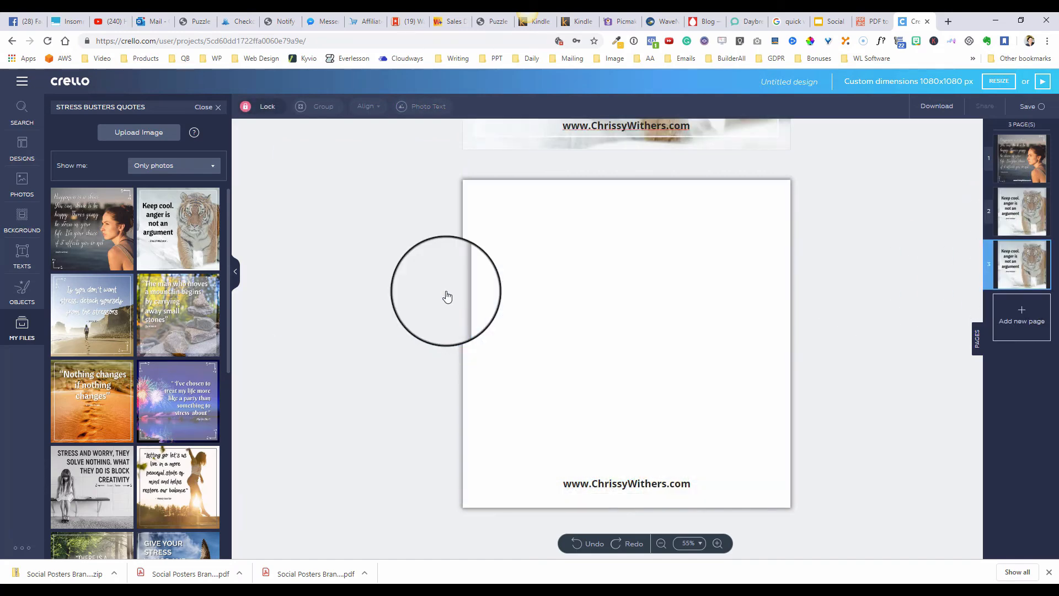
# Step: Fill the third page with the "If you don't want stress" beach poster and move it to the back layer
pyautogui.click(92, 318)
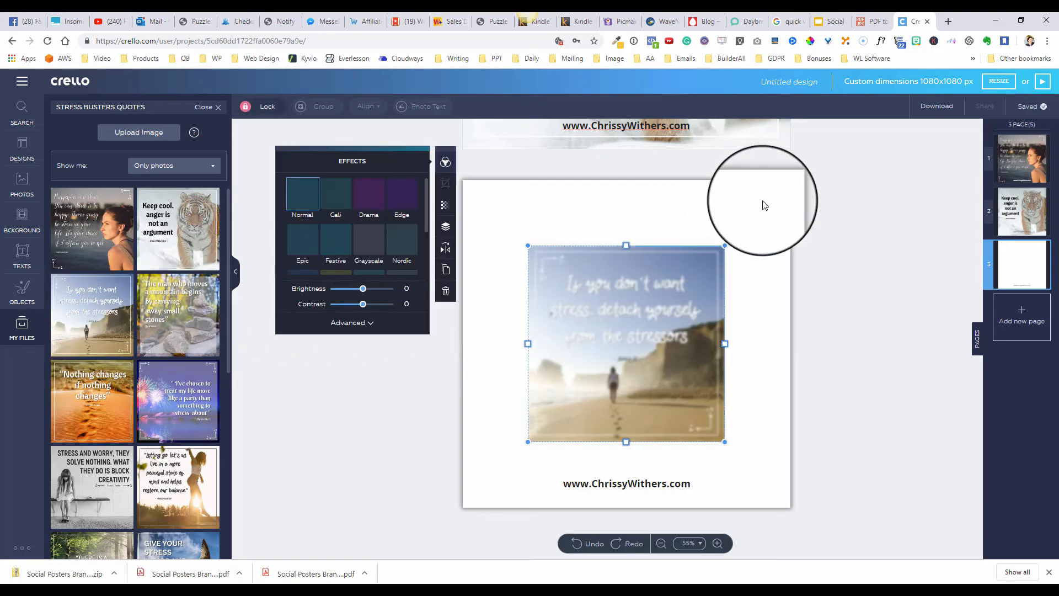
pyautogui.moveTo(725, 245); pyautogui.dragTo(806, 192)
pyautogui.moveTo(528, 441); pyautogui.dragTo(468, 508)
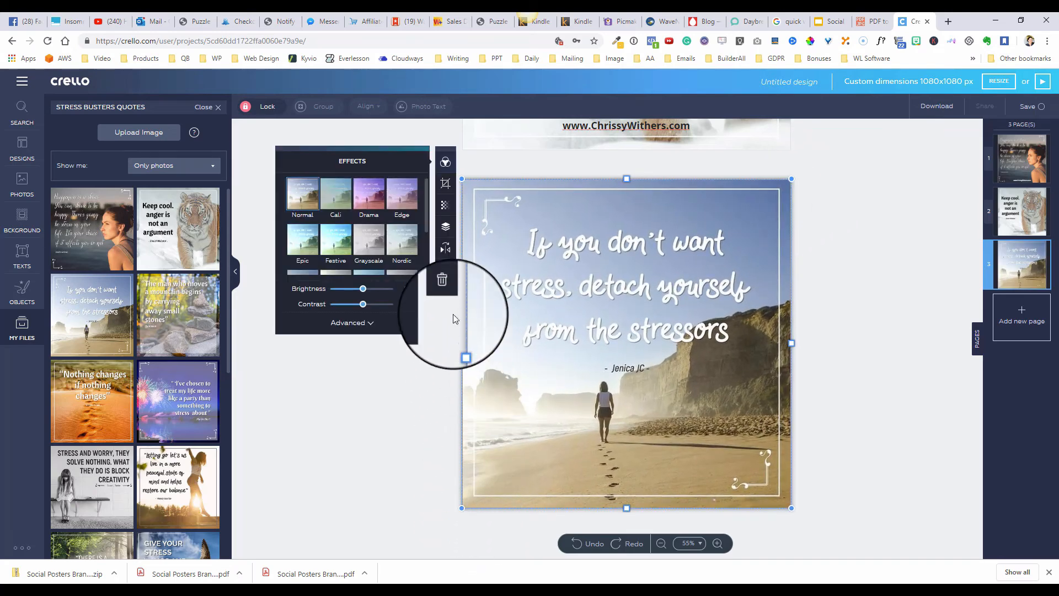
pyautogui.click(445, 230)
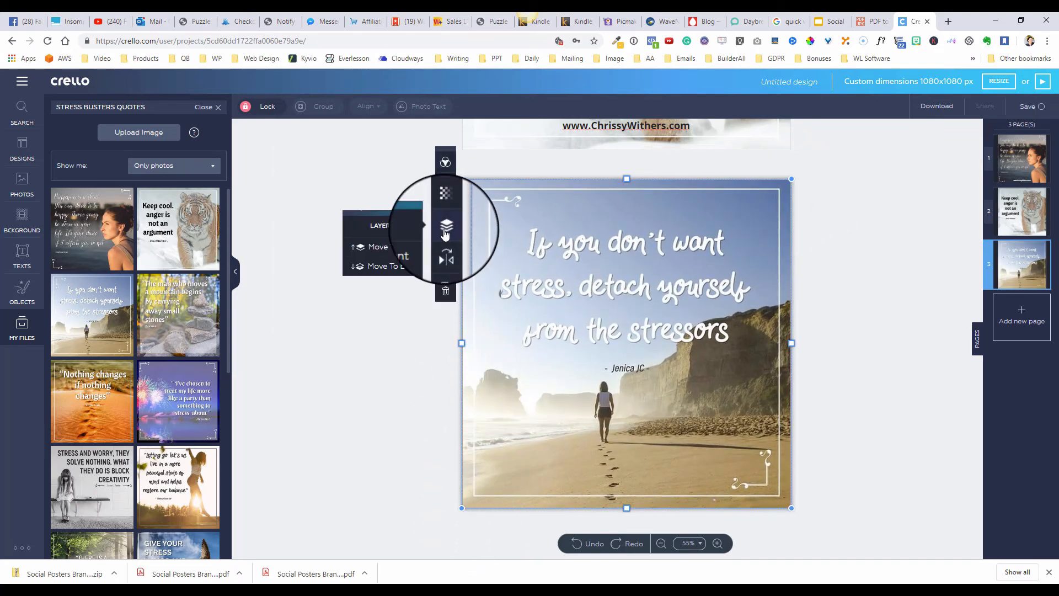
pyautogui.click(386, 266)
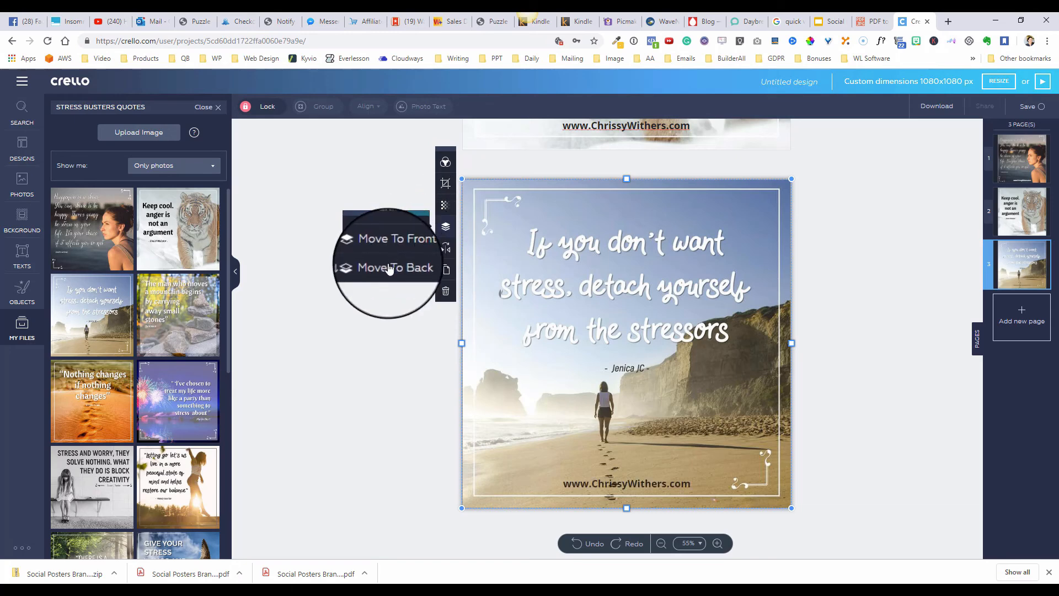
# Step: Change the website address on the beach poster to white
pyautogui.click(643, 480)
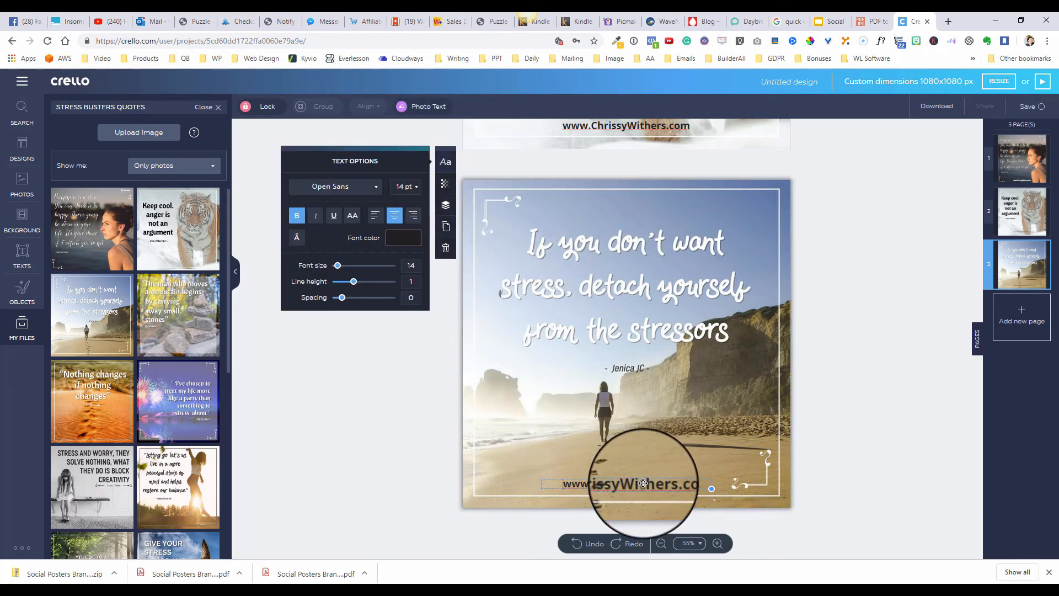
pyautogui.click(417, 239)
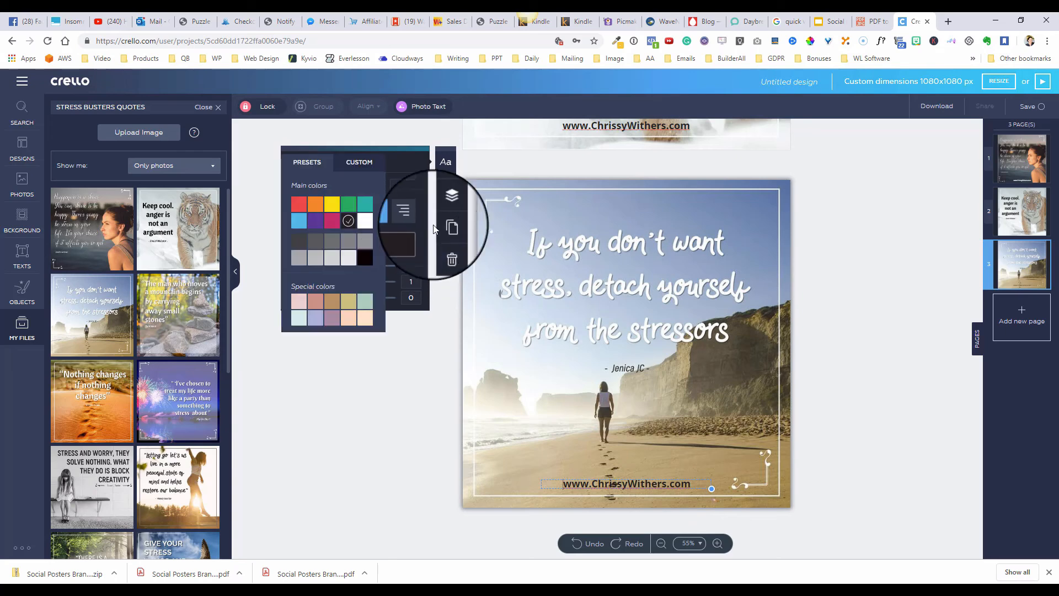
pyautogui.click(361, 221)
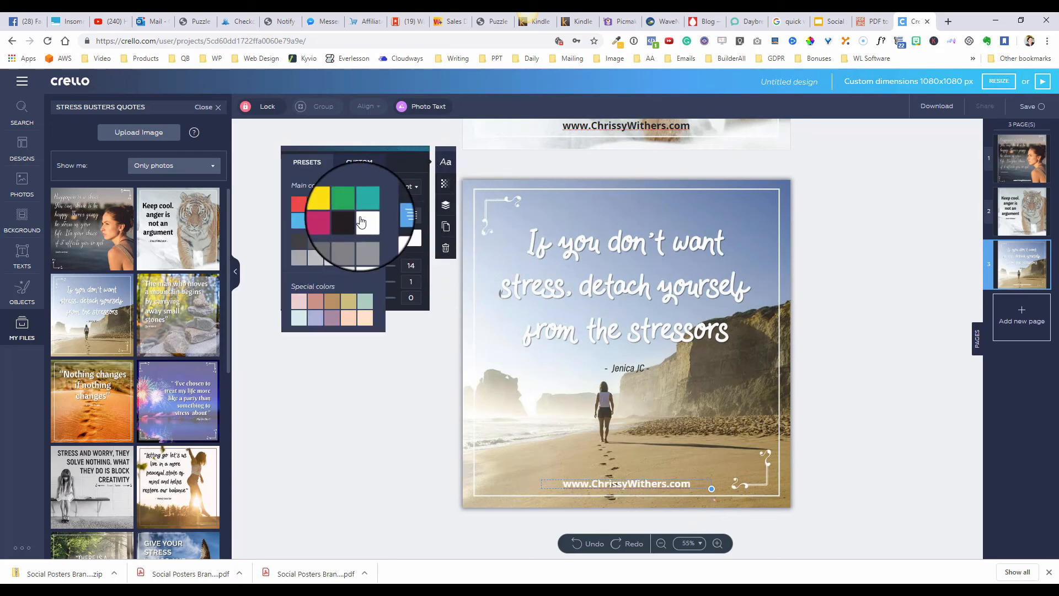
# Step: Duplicate the beach poster page and remove the beach image from the copy
pyautogui.click(1021, 283)
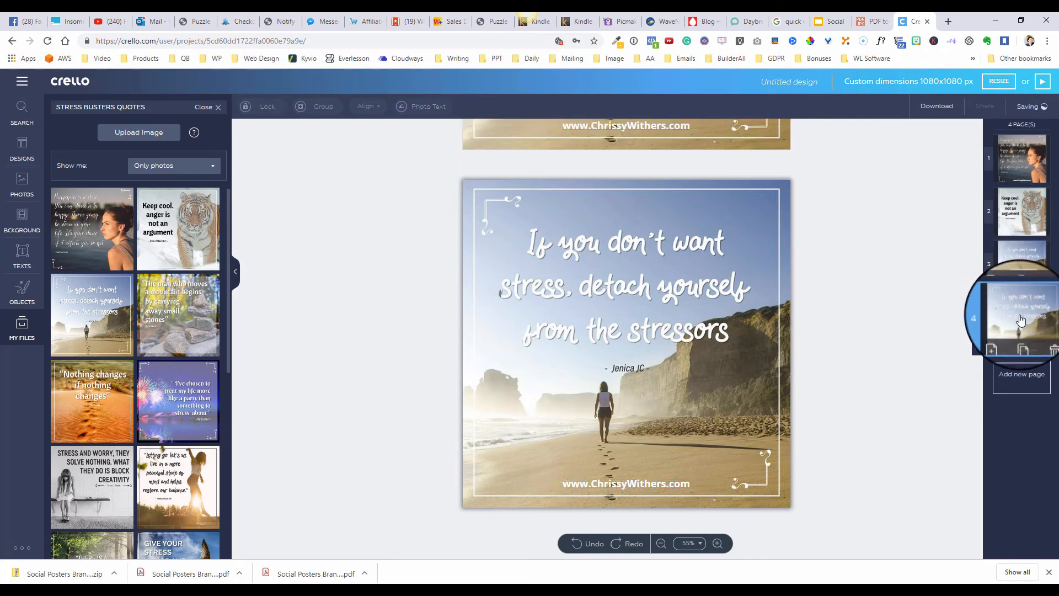
pyautogui.click(621, 304)
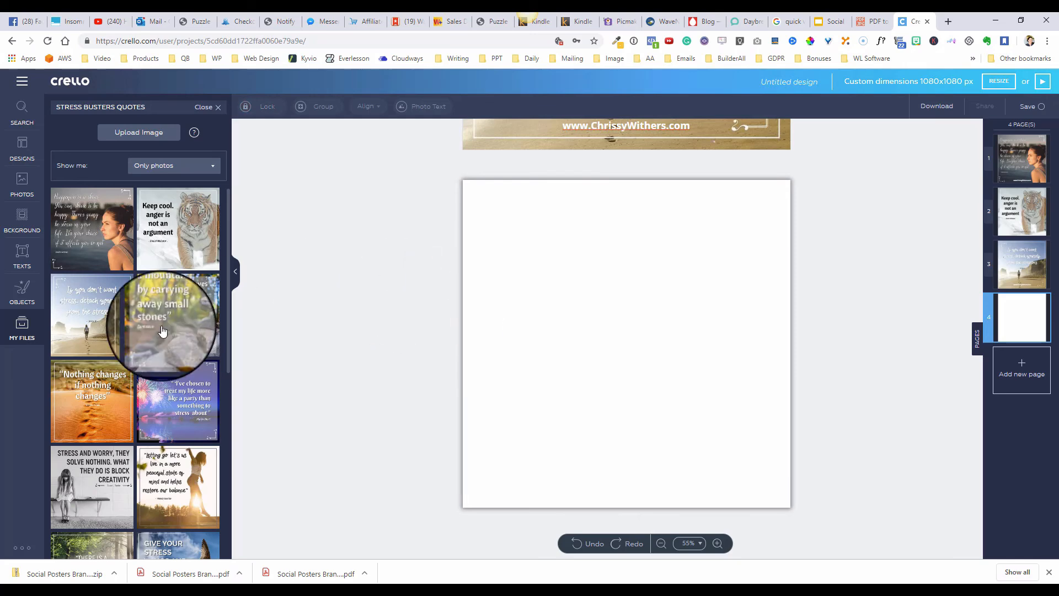
# Step: Add "The man who moves a mountain" poster to the fourth page, stretch it across the canvas, and send it to the back
pyautogui.click(167, 310)
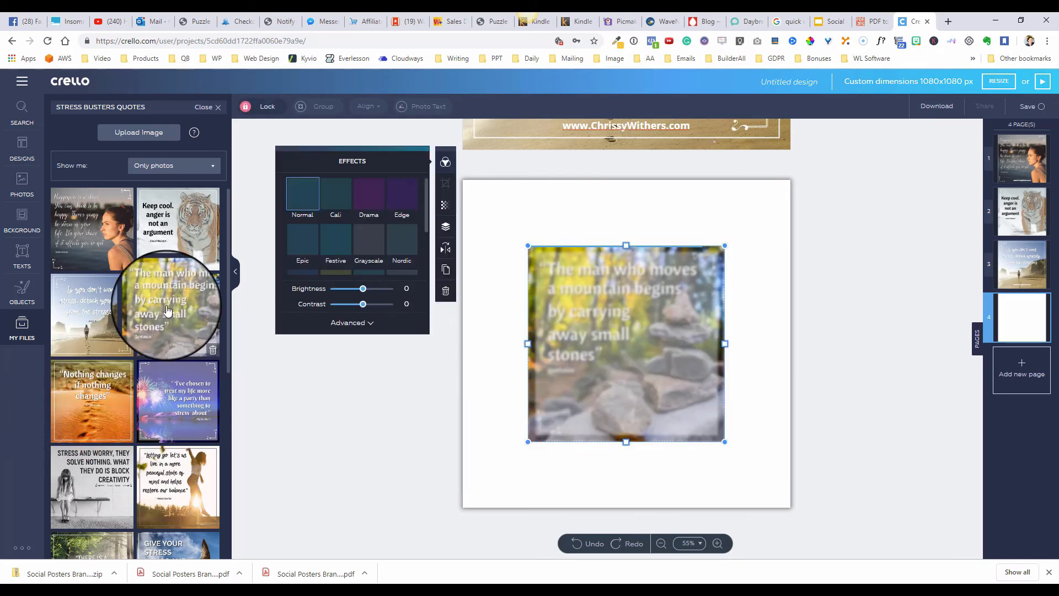
pyautogui.moveTo(528, 441); pyautogui.dragTo(461, 508)
pyautogui.moveTo(725, 244); pyautogui.dragTo(792, 178)
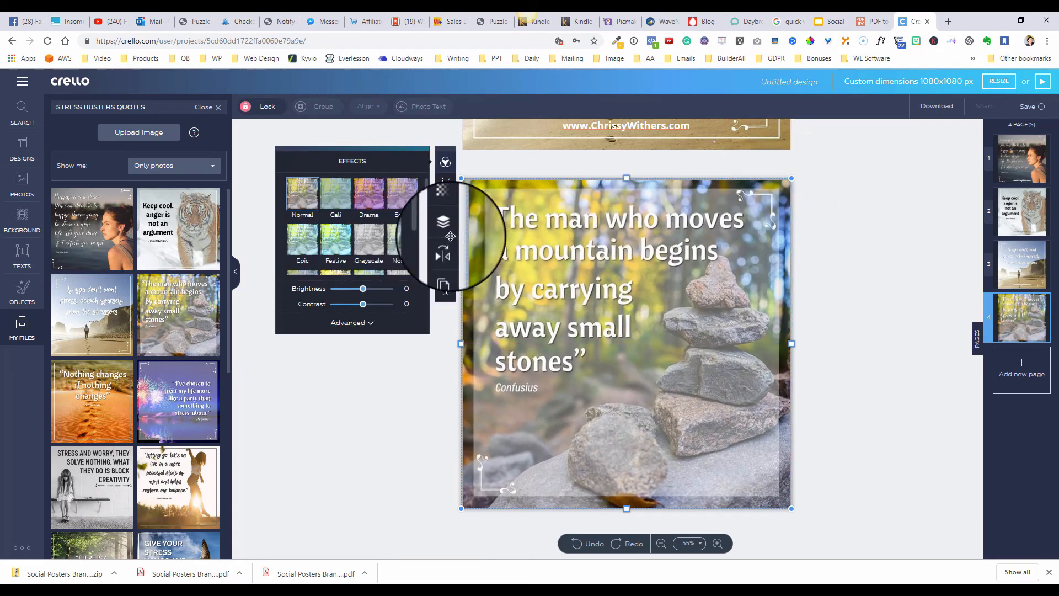
pyautogui.click(446, 226)
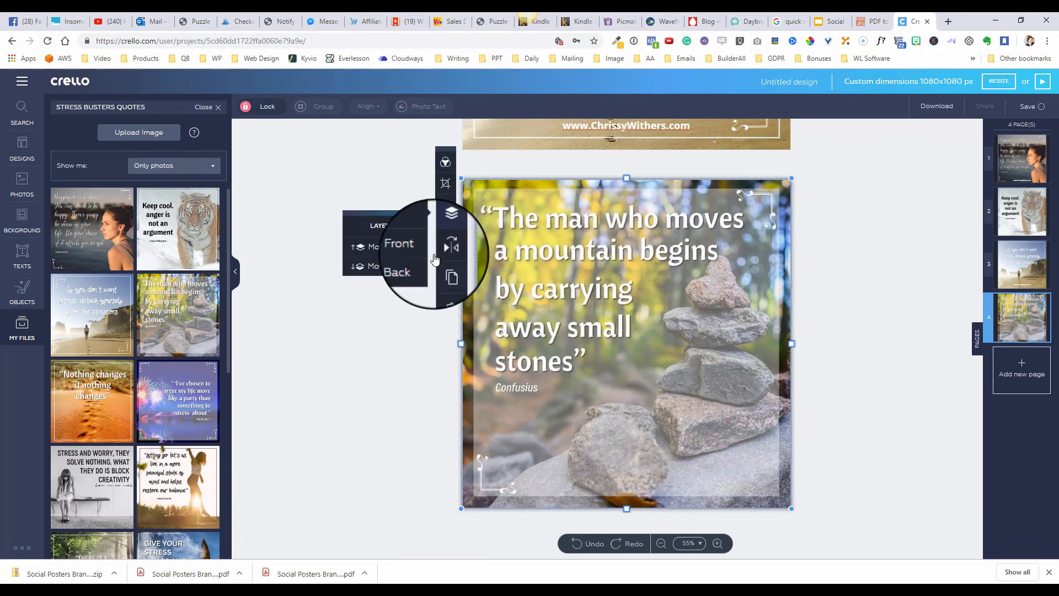
pyautogui.click(401, 268)
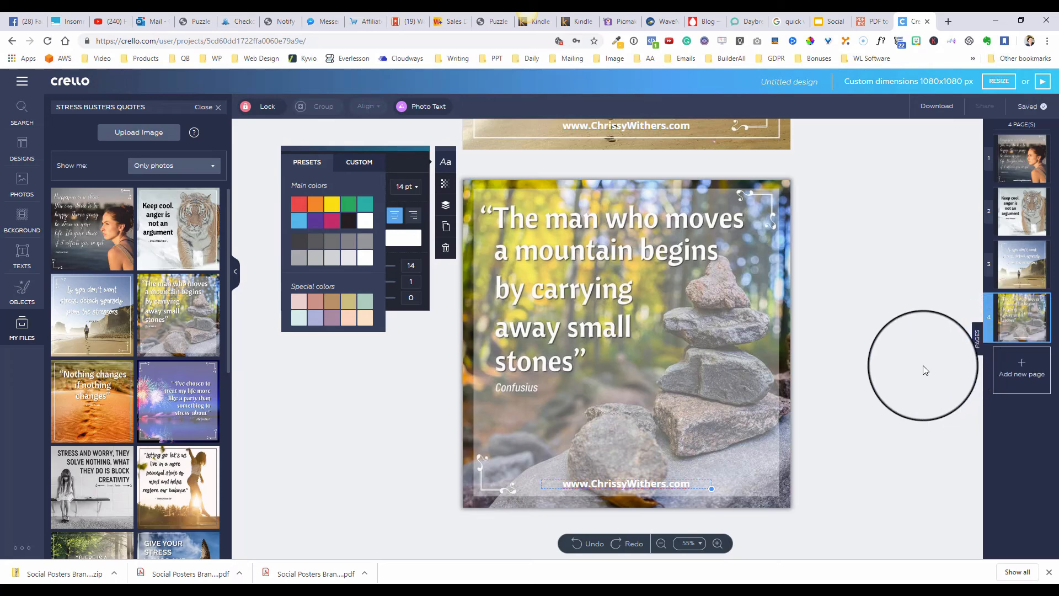
# Step: Download all pages as JPG and save the zip in the Social Posters folder as "Stress Busters from Crello"
pyautogui.click(943, 108)
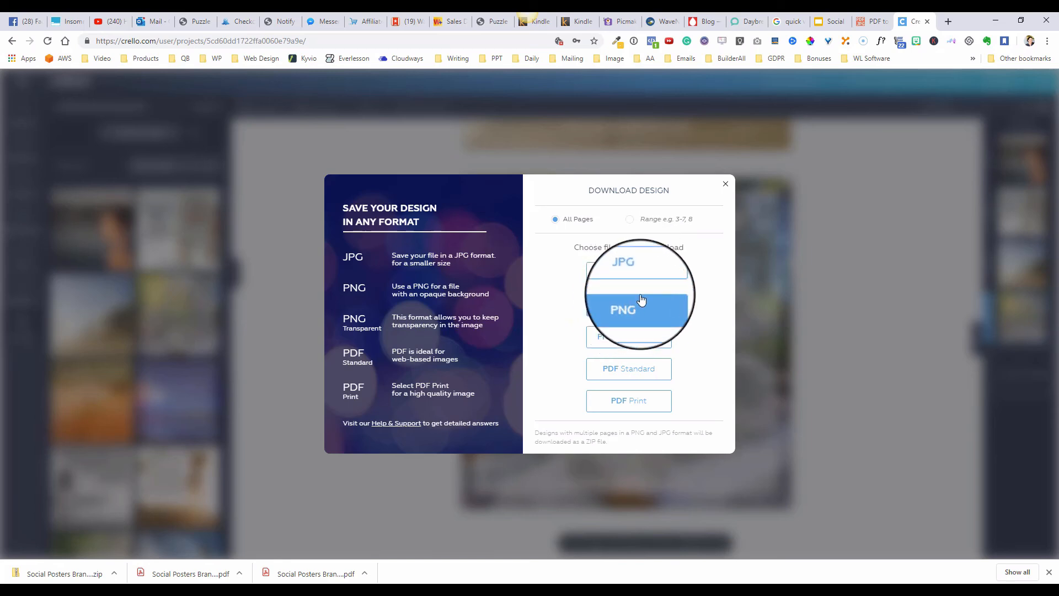
pyautogui.click(638, 271)
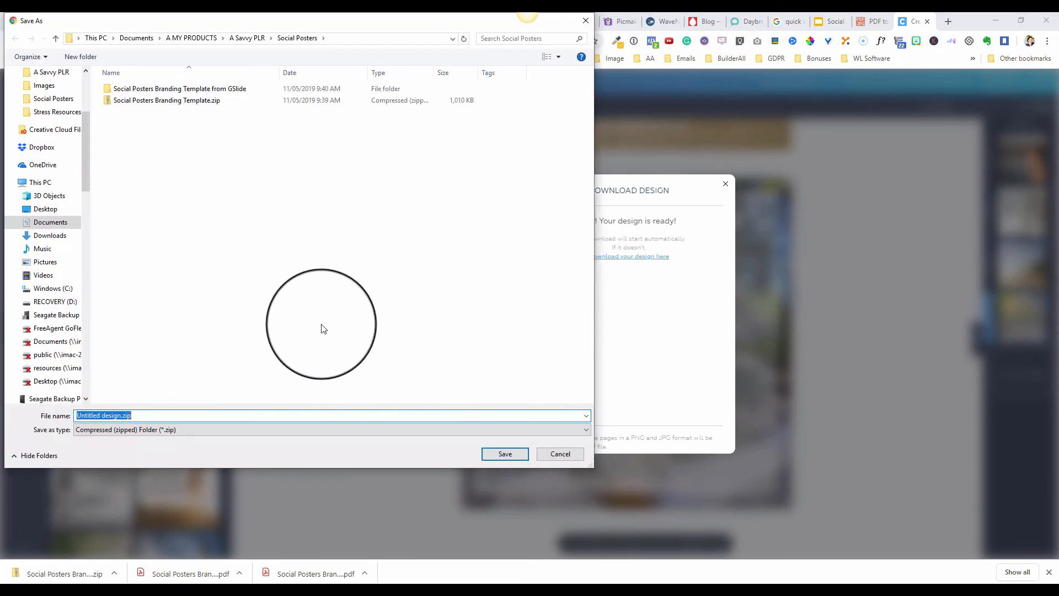
pyautogui.click(136, 415)
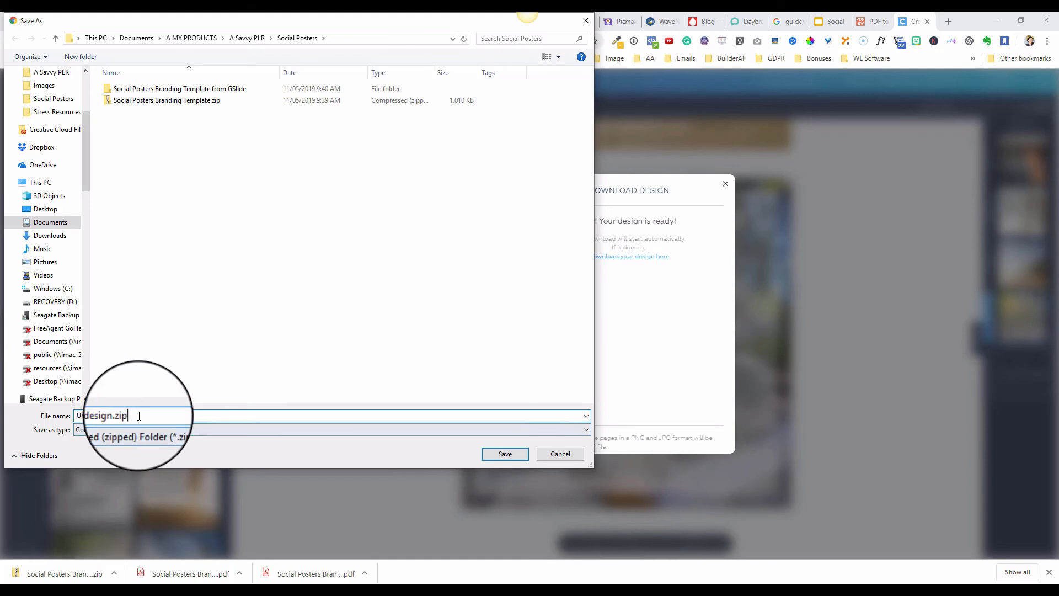
pyautogui.moveTo(123, 416); pyautogui.dragTo(61, 421)
pyautogui.write('Stress Bu')
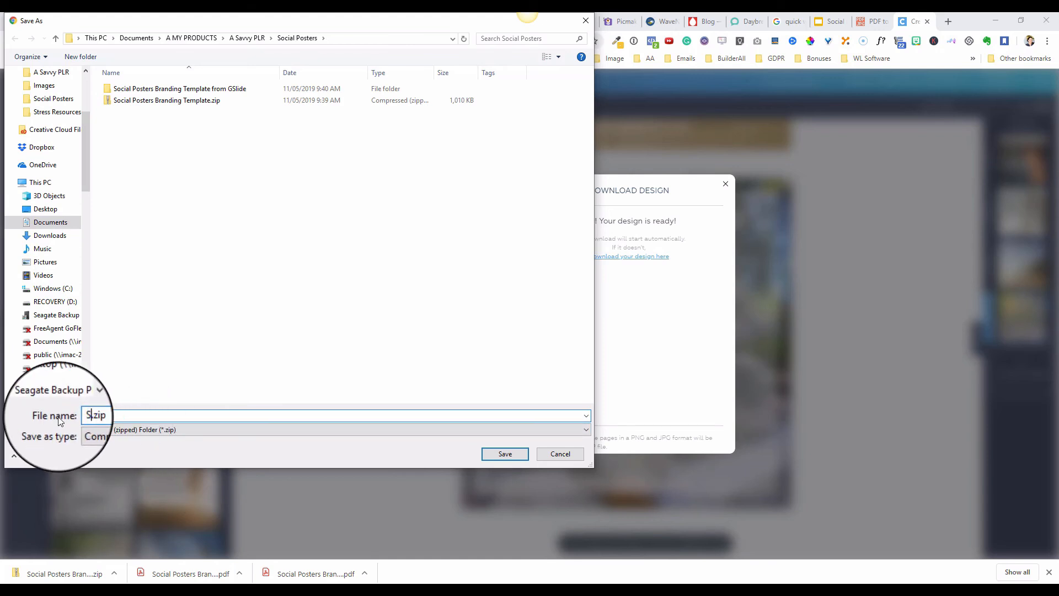
pyautogui.write('sters from Crello')
pyautogui.click(488, 453)
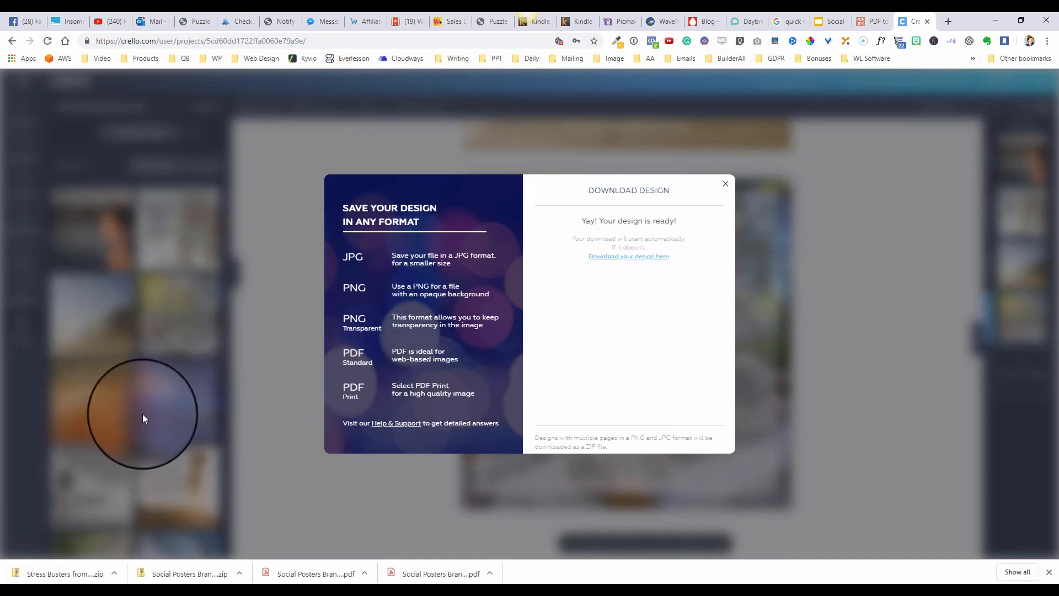
# Step: Show the downloaded "Stress Busters from Crello" zip in its folder, extract it there, and open the extracted folder
pyautogui.click(111, 573)
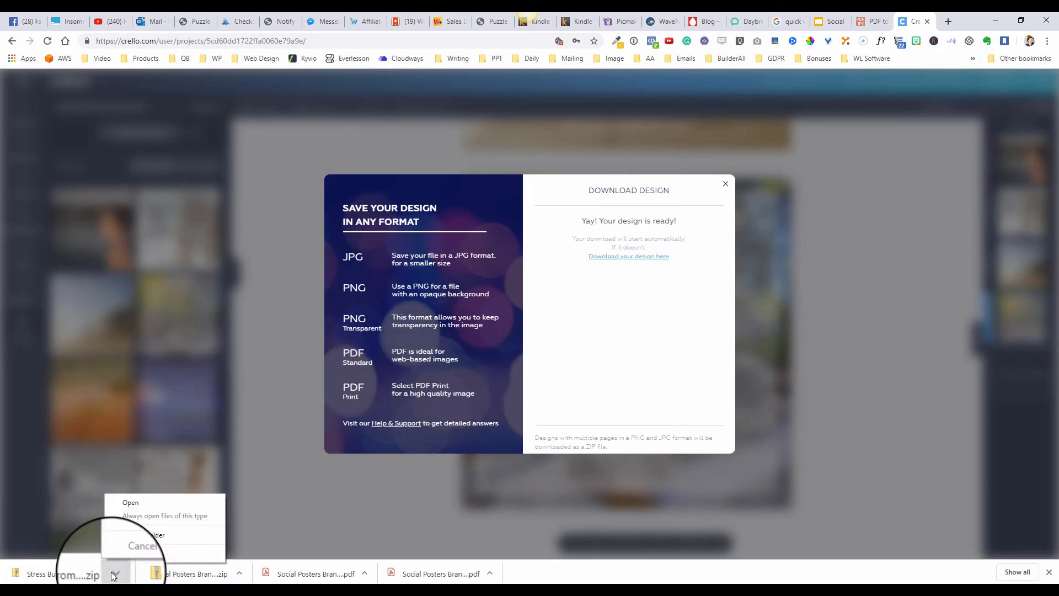
pyautogui.click(134, 534)
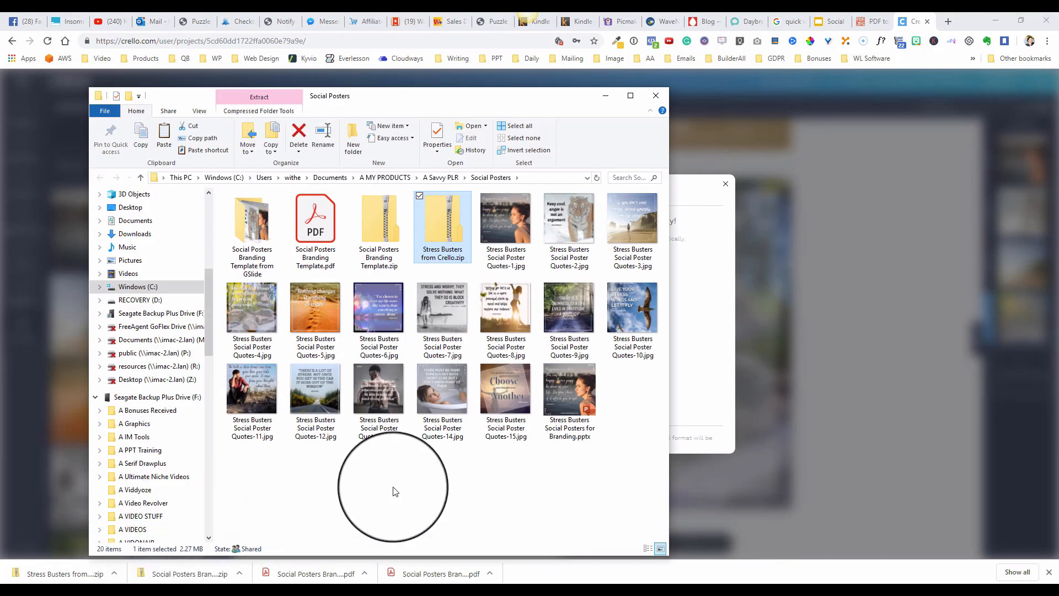
pyautogui.rightClick(429, 207)
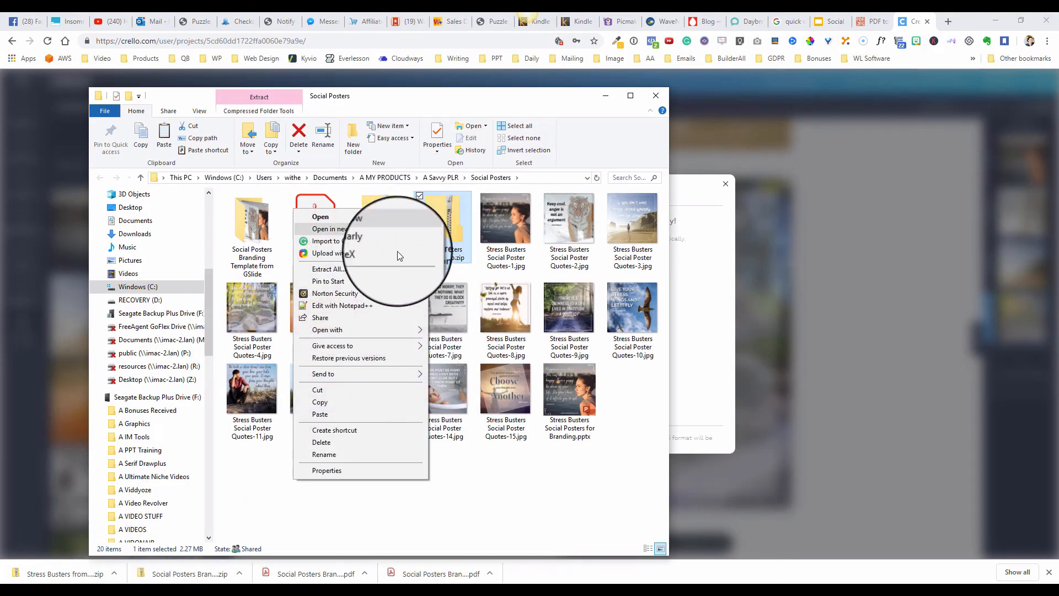
pyautogui.click(343, 269)
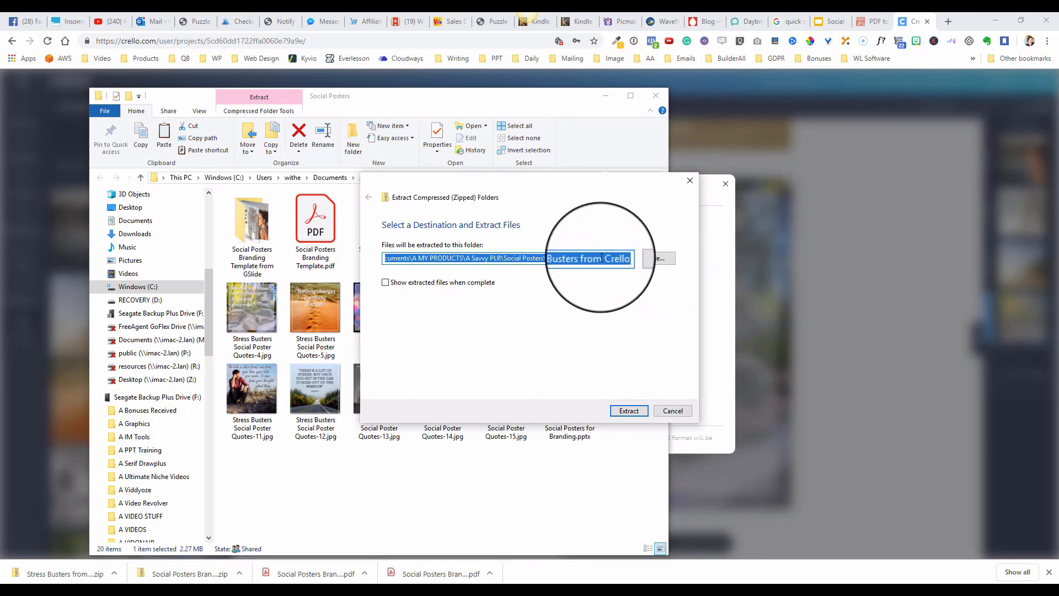
pyautogui.click(630, 412)
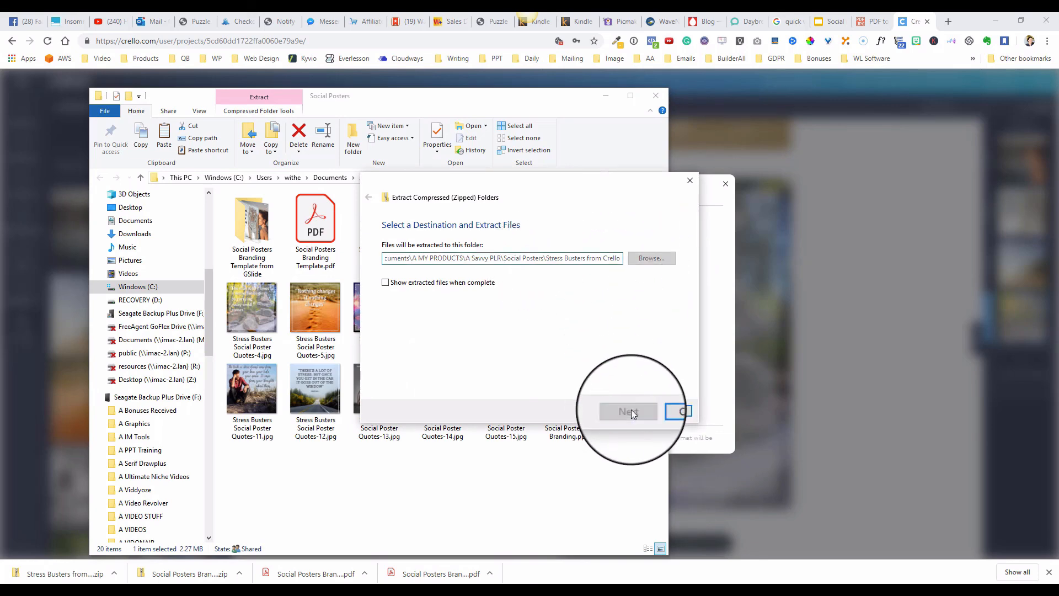
pyautogui.doubleClick(323, 220)
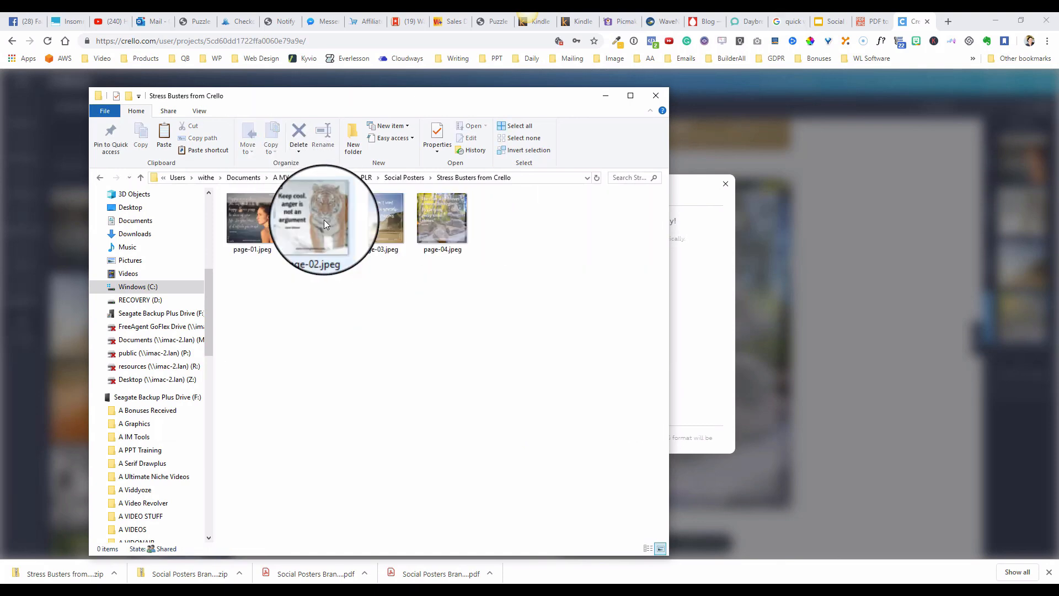